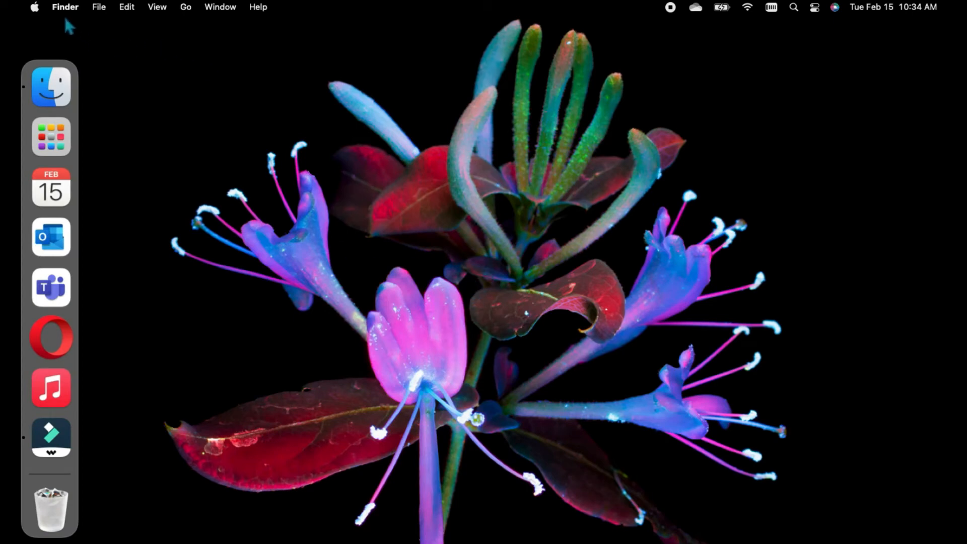
Check the installed macOS version in About This Mac, and close the information window.
{"action": "left_click", "coordinate": [37, 7]}
{"action": "left_click", "coordinate": [65, 27]}
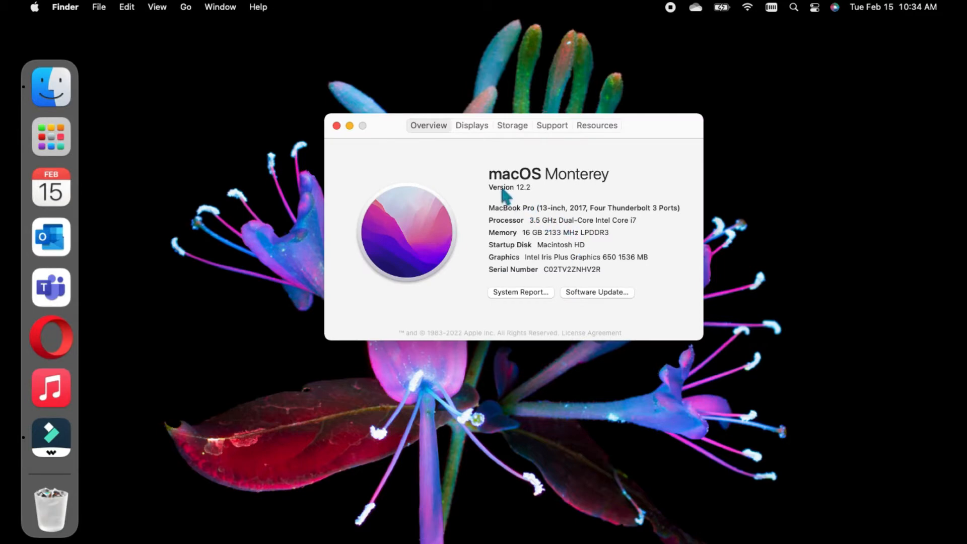
{"action": "left_click", "coordinate": [336, 126]}
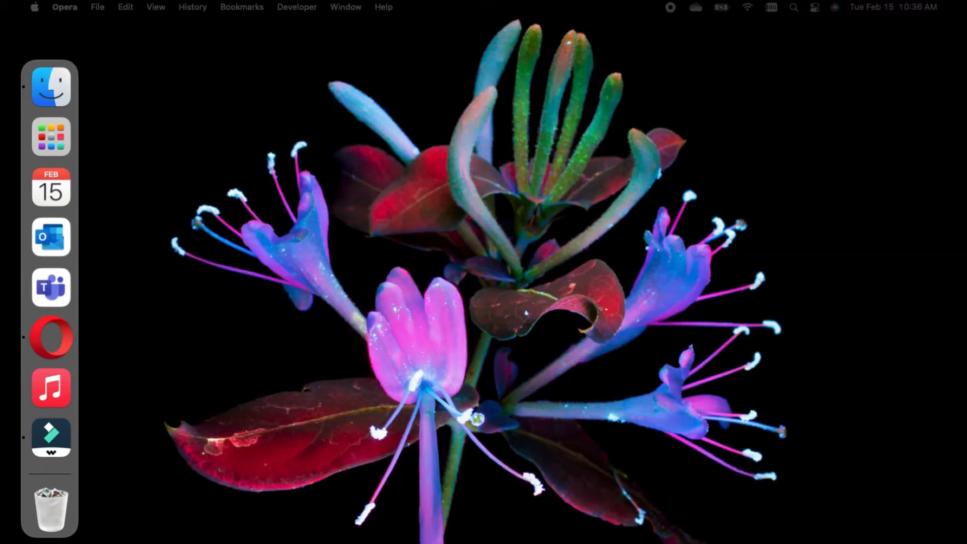
Open a new Finder window from the desktop, make it taller and move it higher on the screen.
{"action": "left_click", "coordinate": [297, 353]}
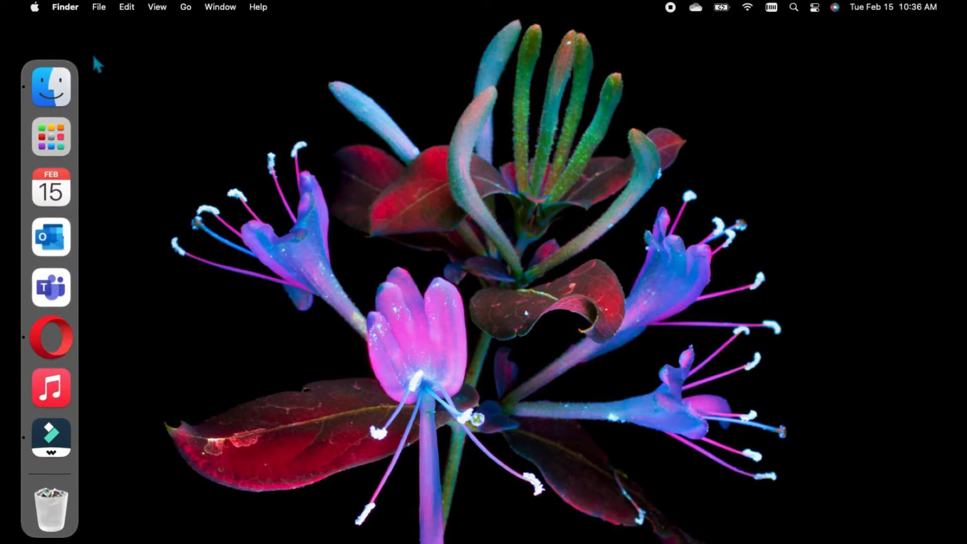
{"action": "left_click", "coordinate": [100, 7]}
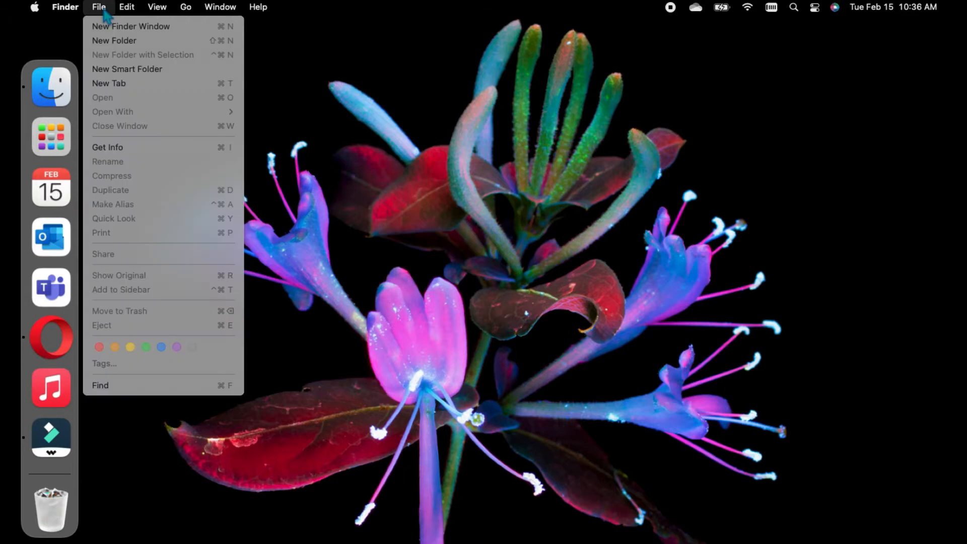
{"action": "mouse_move", "coordinate": [157, 7]}
{"action": "mouse_move", "coordinate": [98, 7]}
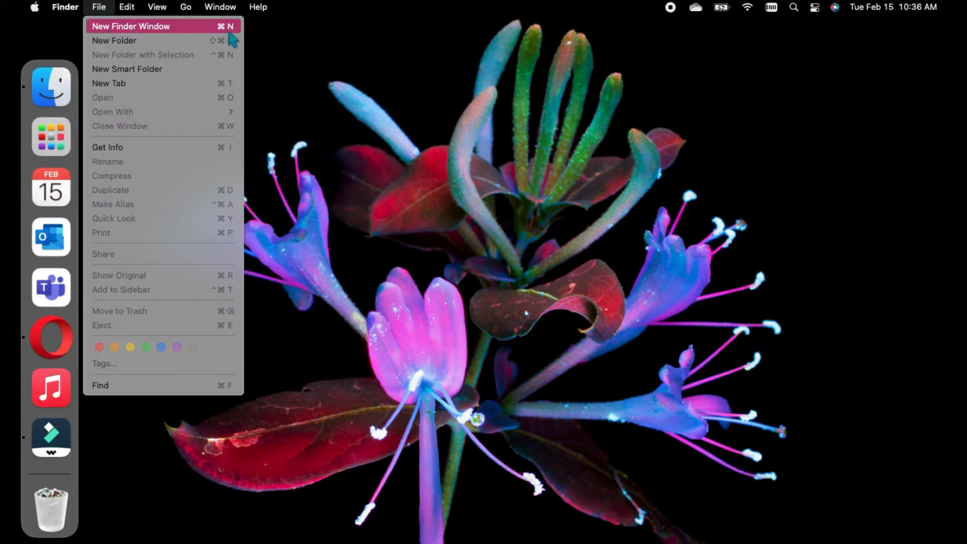
{"action": "left_click", "coordinate": [199, 28]}
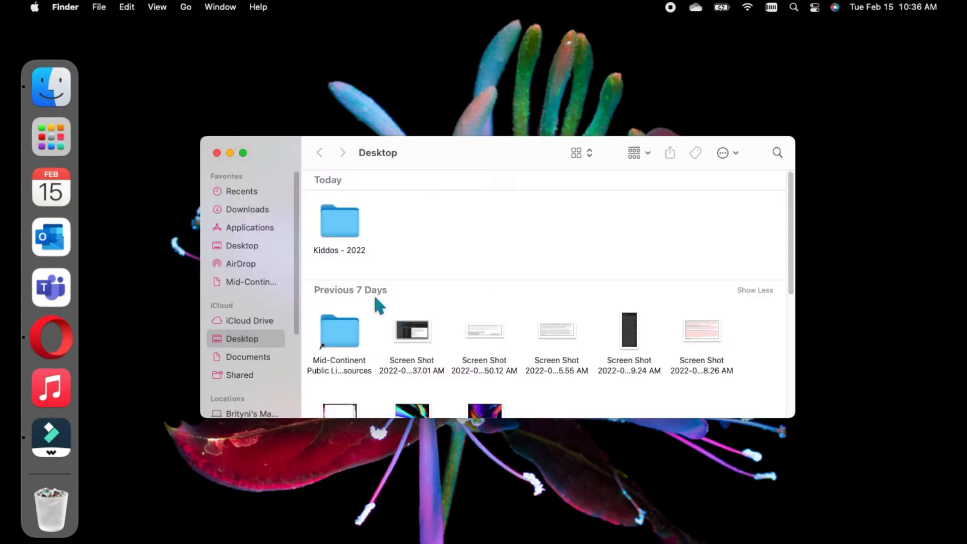
{"action": "left_click_drag", "start_coordinate": [551, 420], "coordinate": [546, 511]}
{"action": "left_click_drag", "start_coordinate": [505, 155], "coordinate": [483, 114]}
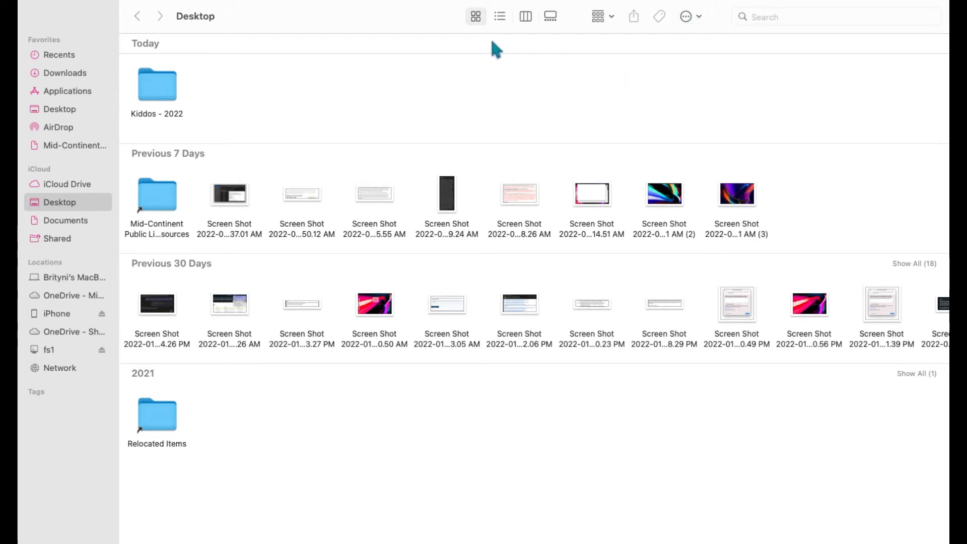
Customize the Finder toolbar by adding the Quick Look, Delete, Connect and Get Info items.
{"action": "right_click", "coordinate": [425, 20]}
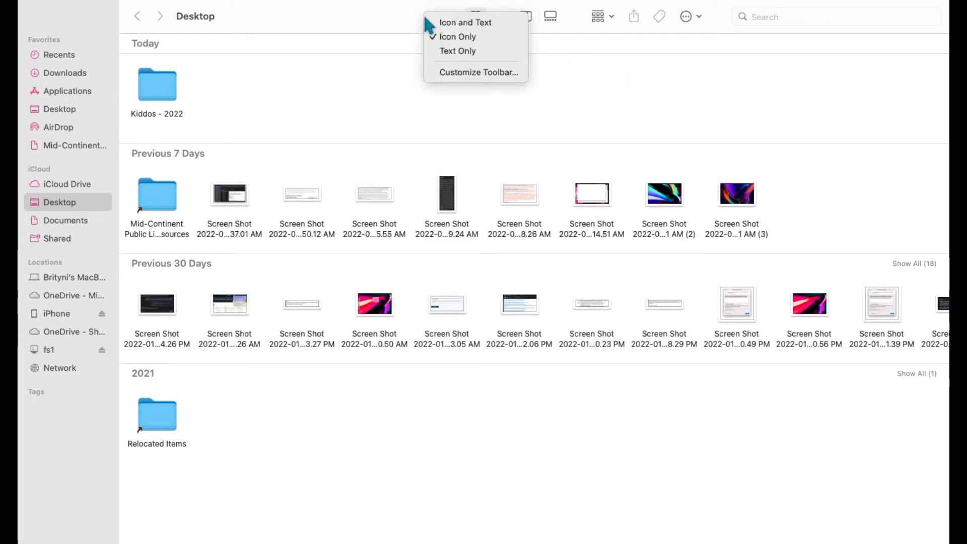
{"action": "left_click", "coordinate": [517, 76]}
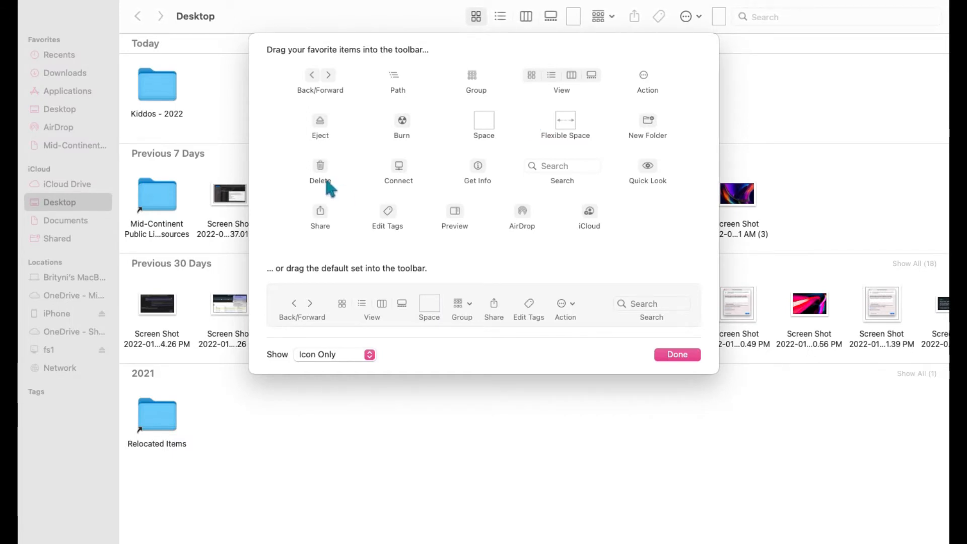
{"action": "left_click", "coordinate": [401, 166]}
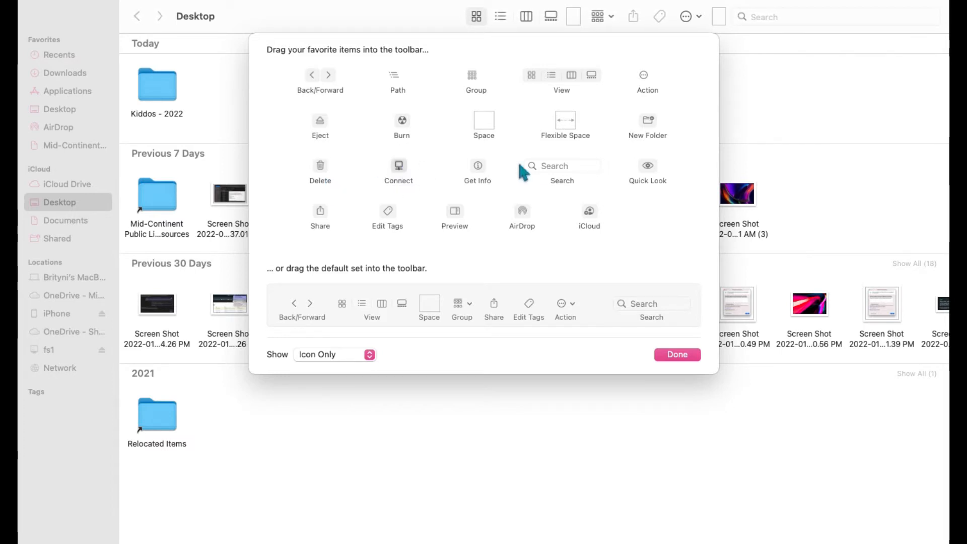
{"action": "left_click_drag", "start_coordinate": [649, 166], "coordinate": [335, 20]}
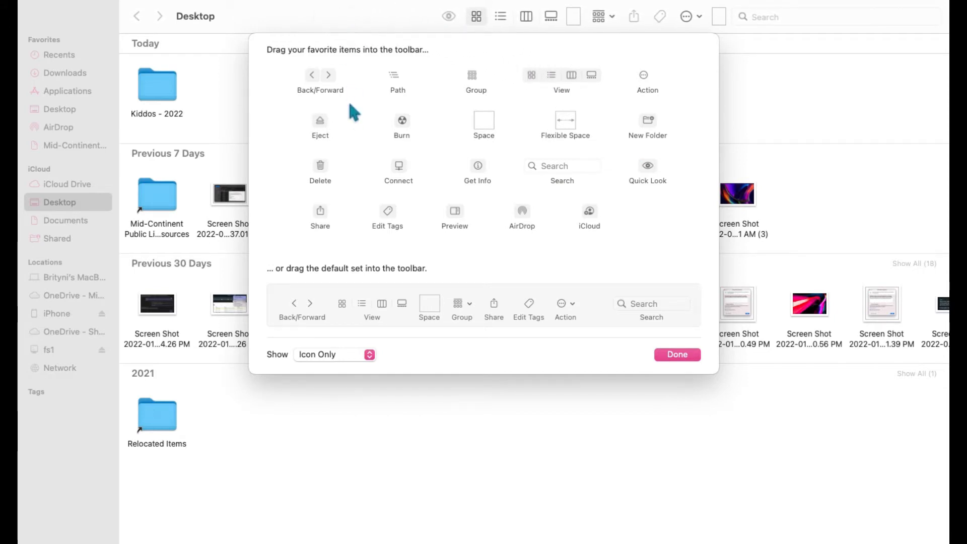
{"action": "left_click_drag", "start_coordinate": [325, 173], "coordinate": [412, 19]}
{"action": "left_click_drag", "start_coordinate": [399, 166], "coordinate": [395, 25]}
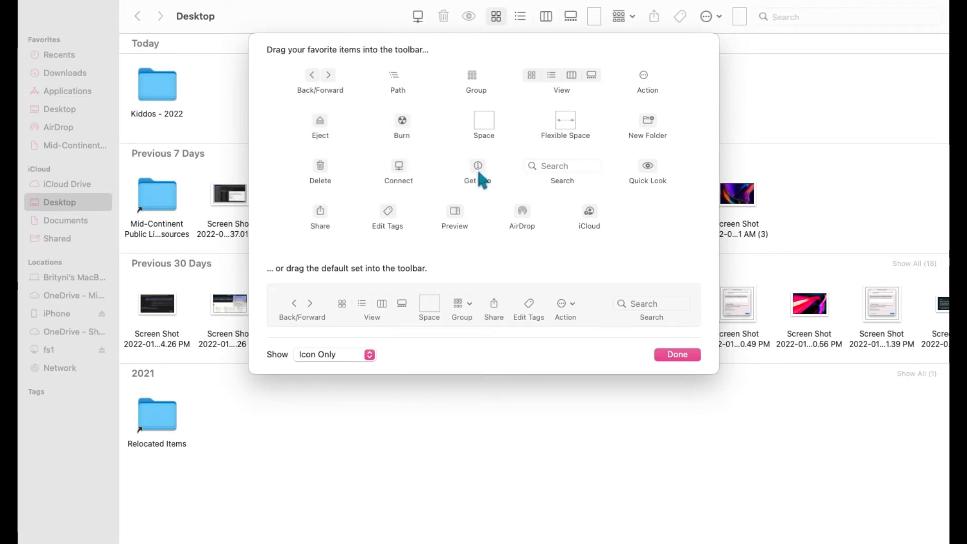
{"action": "left_click_drag", "start_coordinate": [478, 175], "coordinate": [411, 27]}
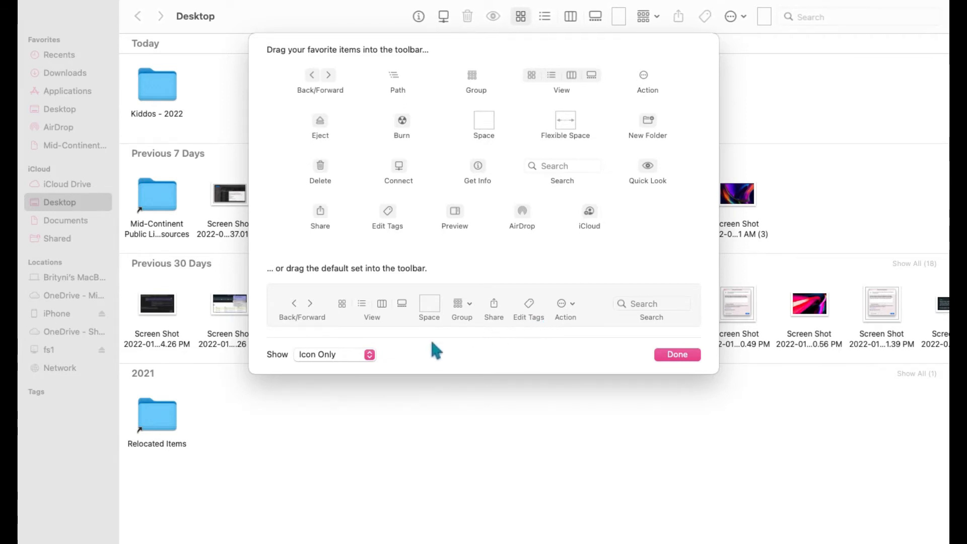
Set the toolbar to show Icon and Text, and finish customizing it.
{"action": "left_click", "coordinate": [372, 357]}
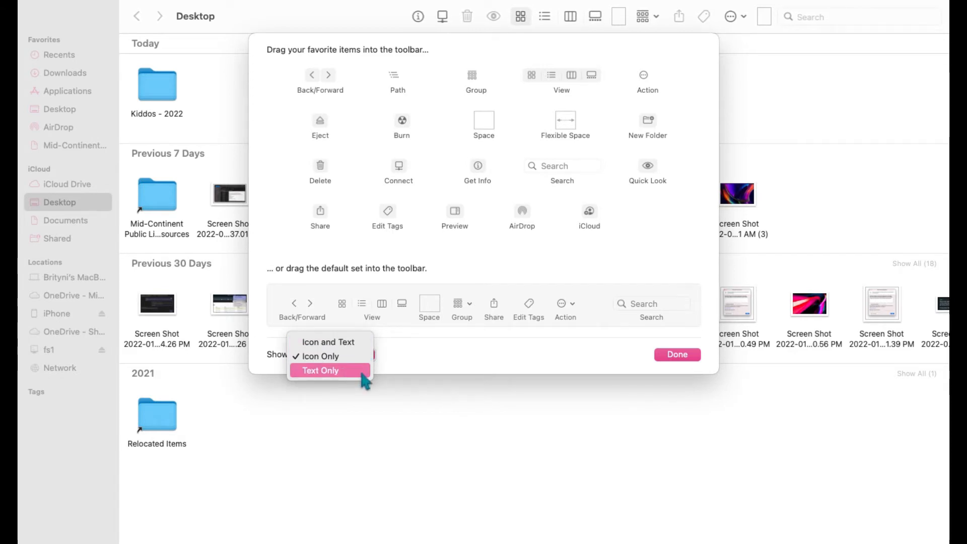
{"action": "left_click", "coordinate": [362, 345]}
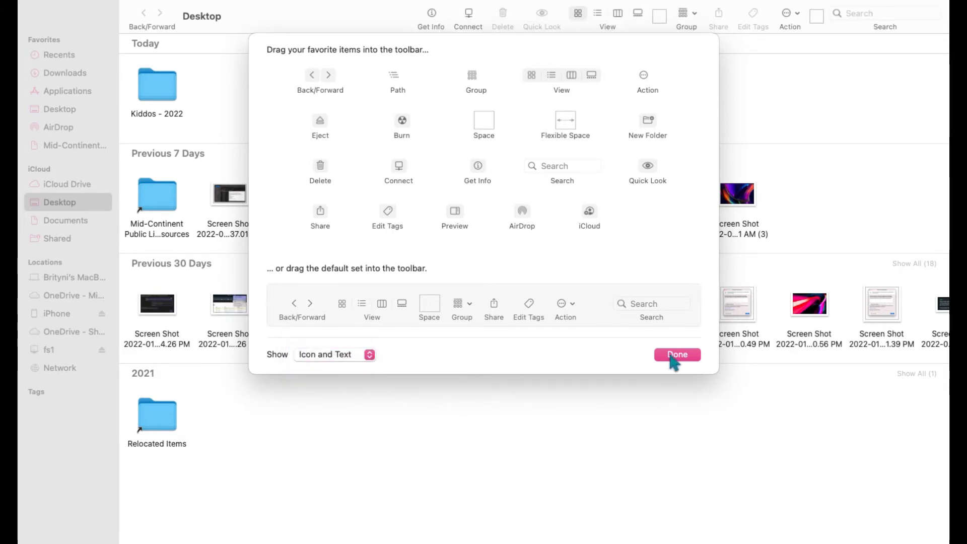
{"action": "left_click", "coordinate": [688, 355]}
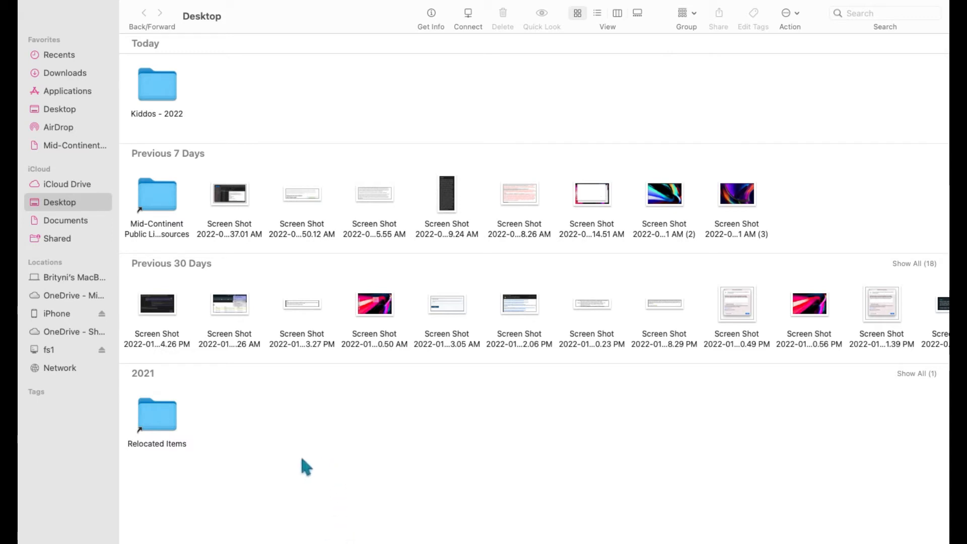
Browse the Applications, Downloads, iCloud Documents and iCloud Desktop folders one after another.
{"action": "left_click", "coordinate": [69, 90]}
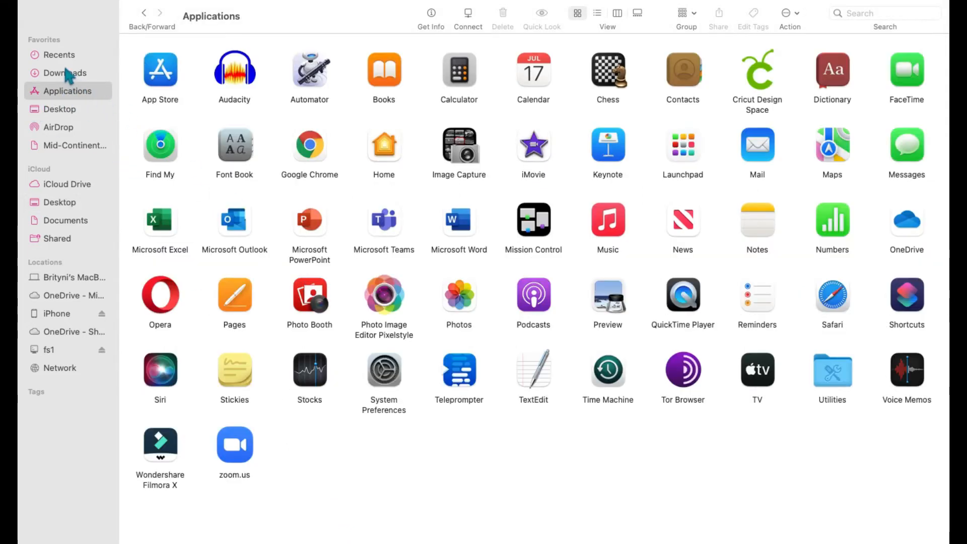
{"action": "left_click", "coordinate": [67, 74]}
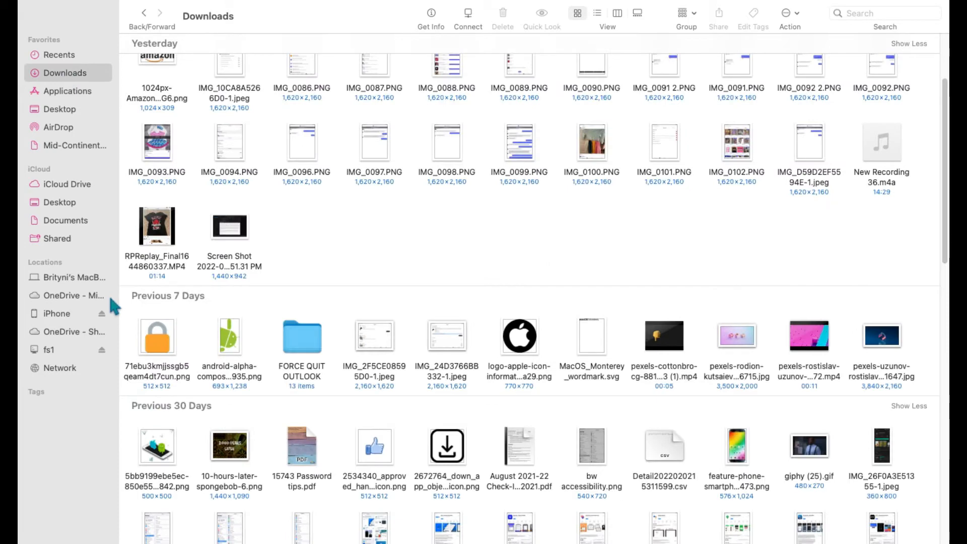
{"action": "left_click", "coordinate": [65, 220]}
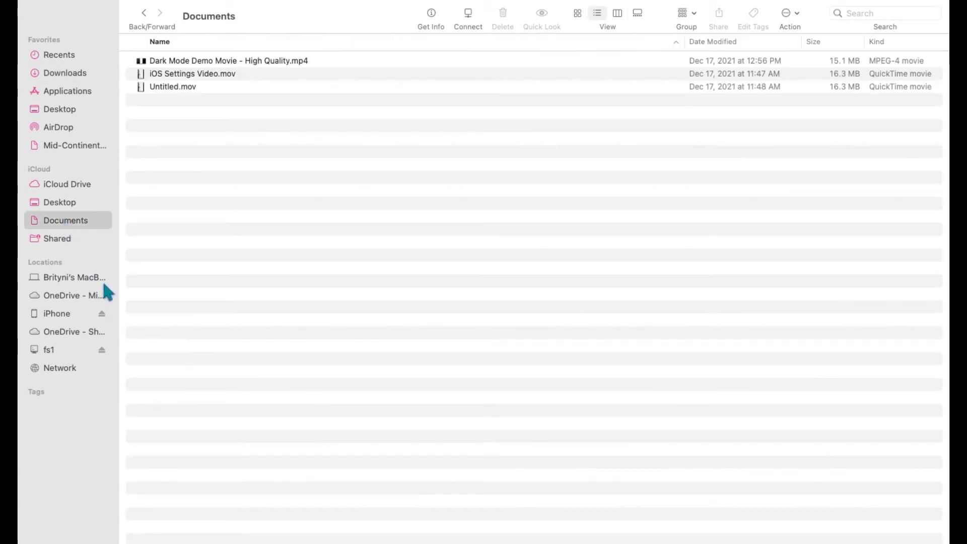
{"action": "left_click", "coordinate": [59, 204]}
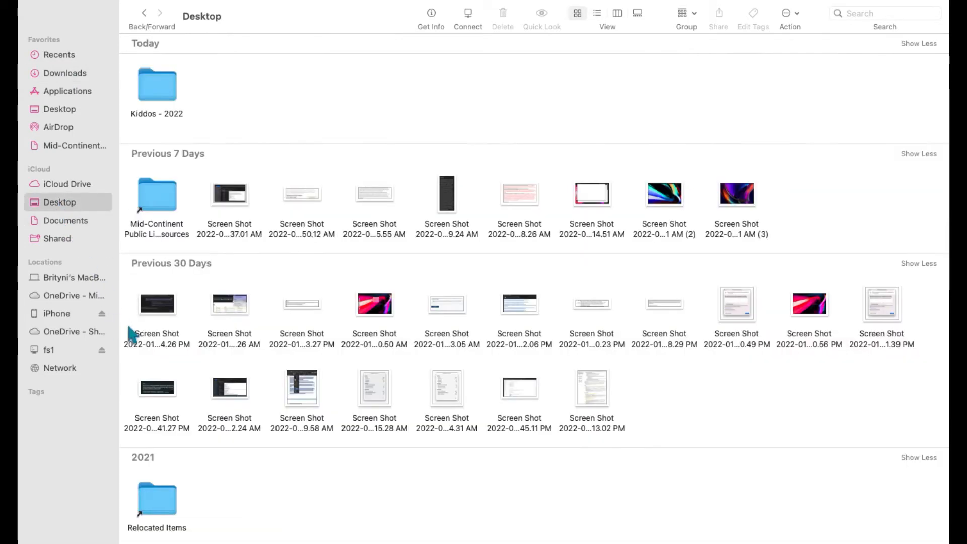
Step back and forward through the visited folders, ending at the first Desktop view in the history.
{"action": "left_click", "coordinate": [144, 14]}
{"action": "left_click", "coordinate": [161, 12]}
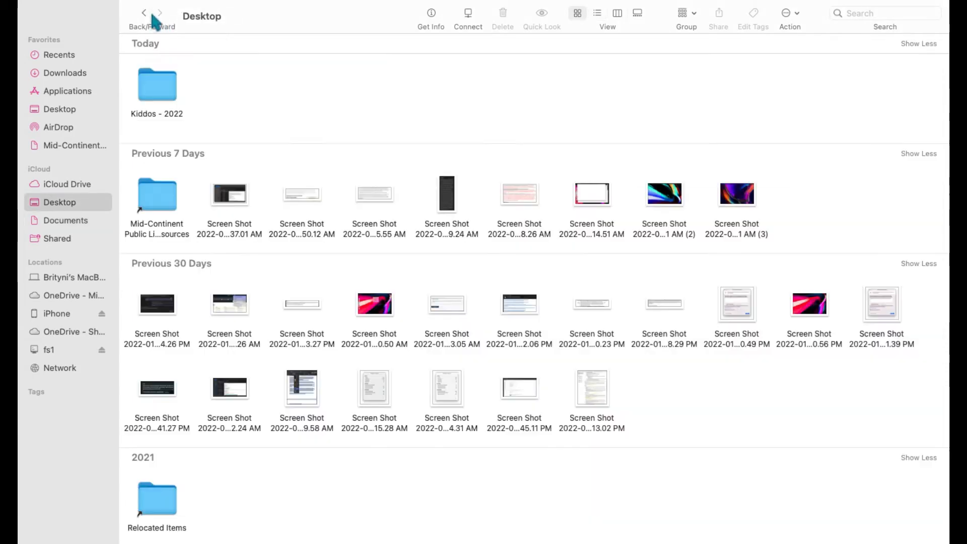
{"action": "left_click", "coordinate": [144, 13]}
{"action": "left_click", "coordinate": [144, 14]}
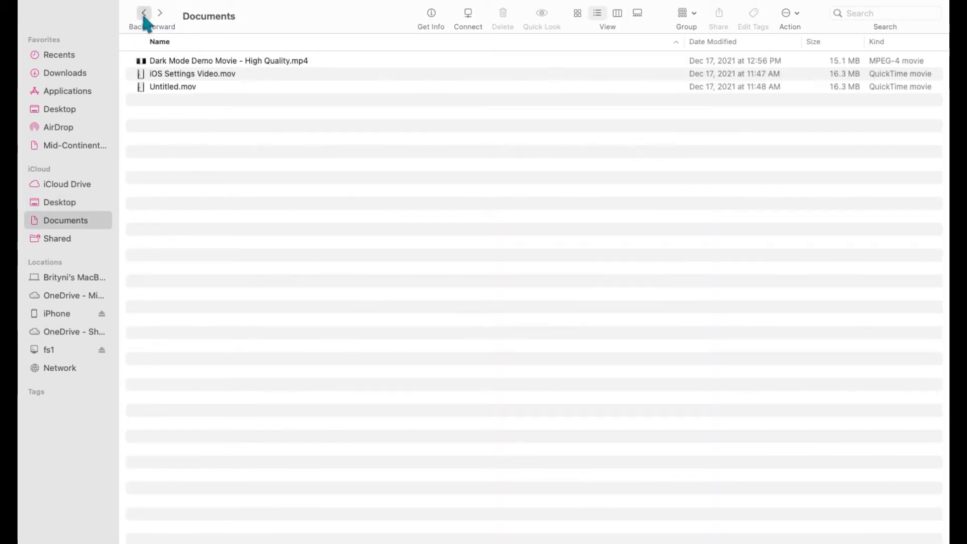
{"action": "left_click", "coordinate": [144, 14]}
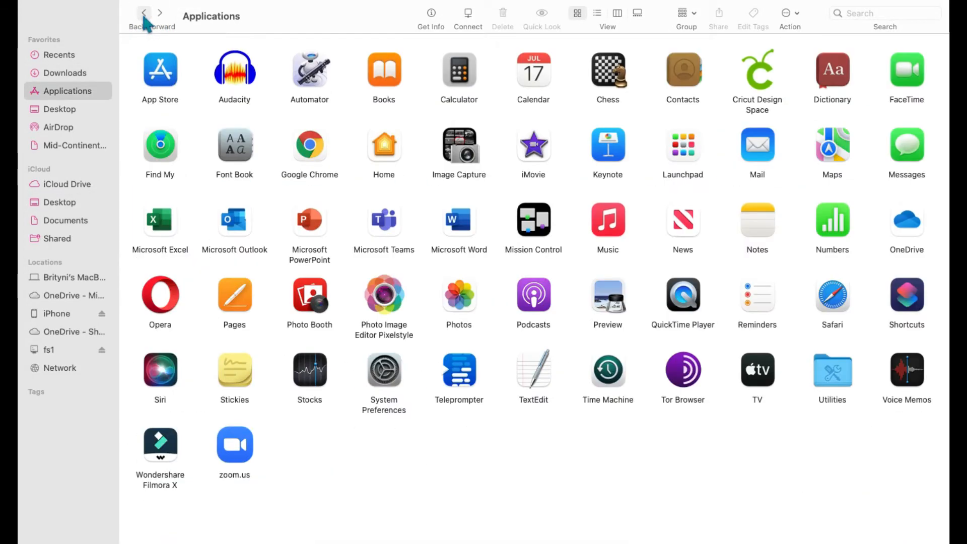
{"action": "left_click", "coordinate": [143, 15]}
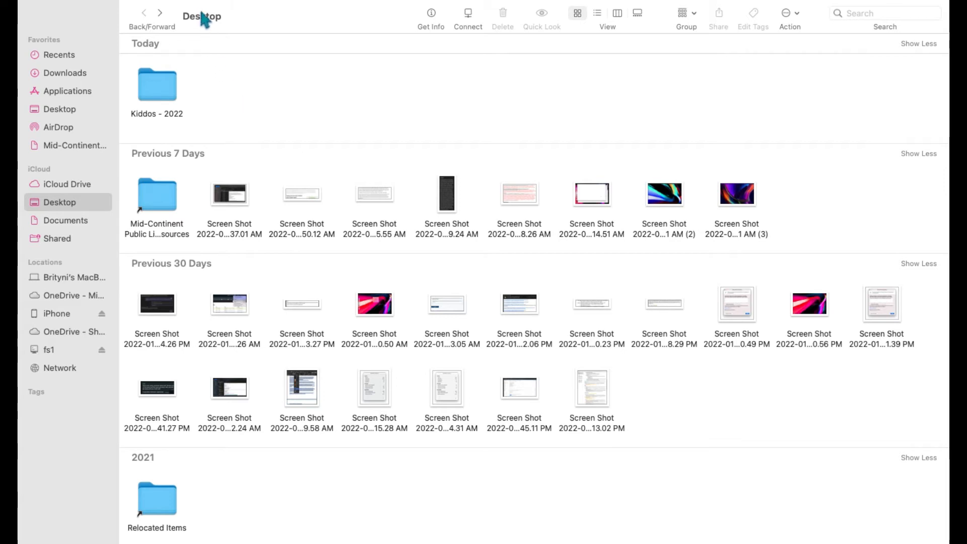
Show the path bar in the Finder window.
{"action": "mouse_move", "coordinate": [197, 6]}
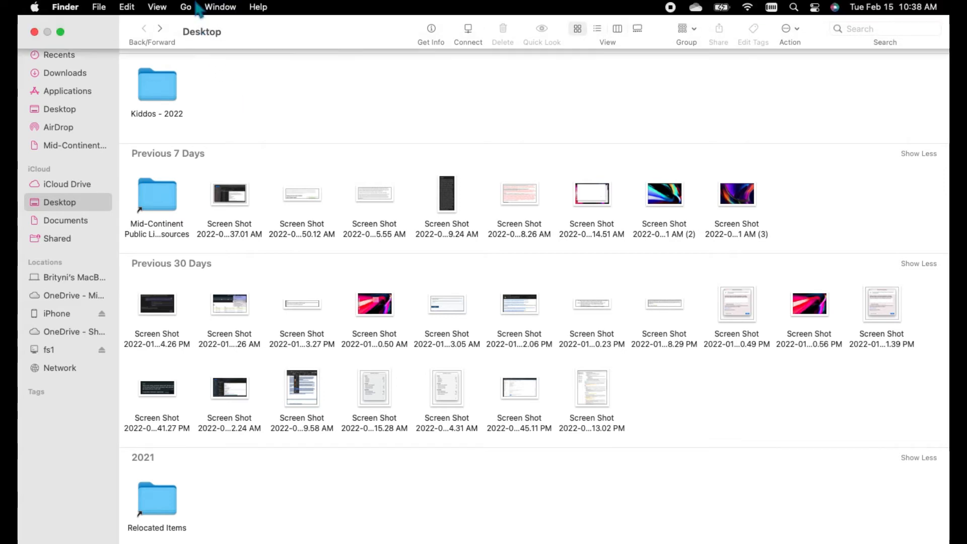
{"action": "left_click", "coordinate": [159, 9]}
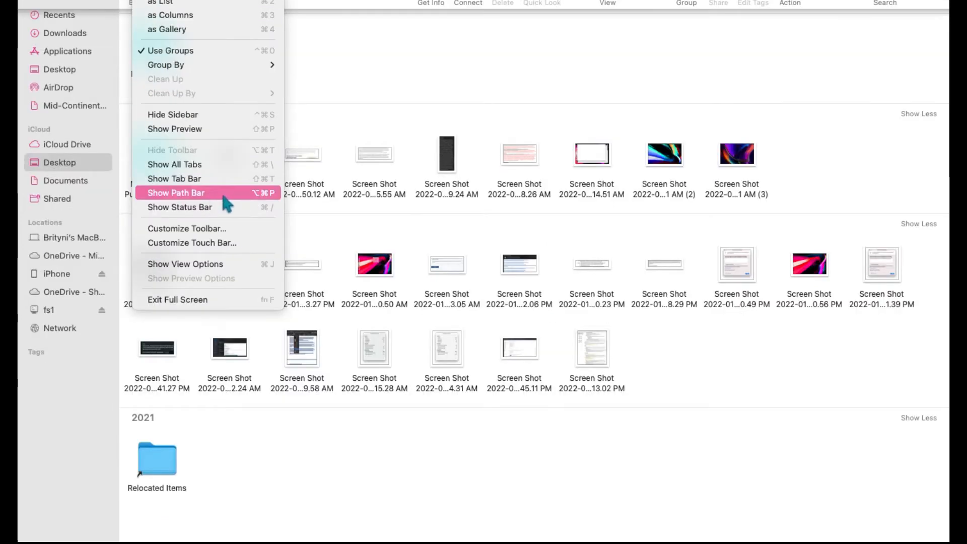
{"action": "left_click", "coordinate": [223, 196]}
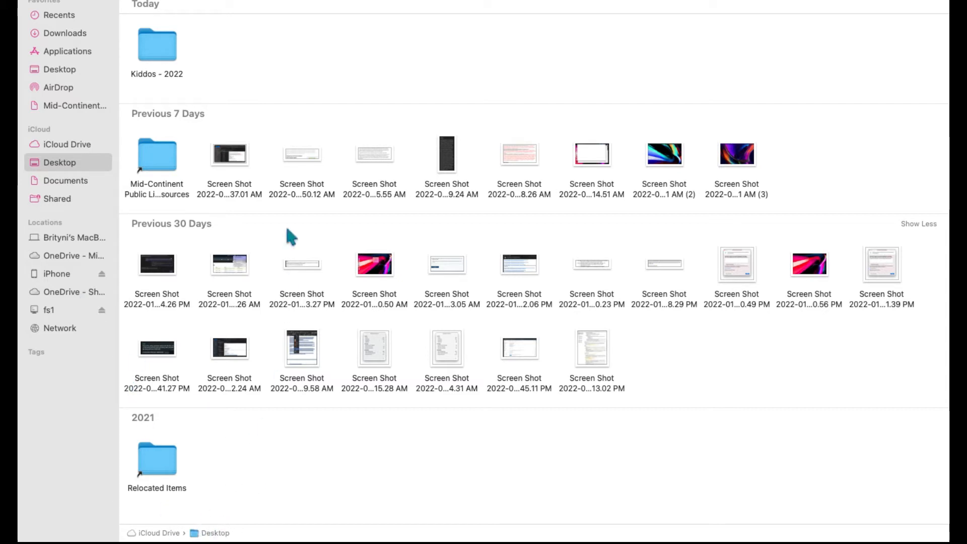
Open the Kiddos - 2022 folder, select IMG_4487.jpg and open it from its path bar entry.
{"action": "double_click", "coordinate": [167, 63]}
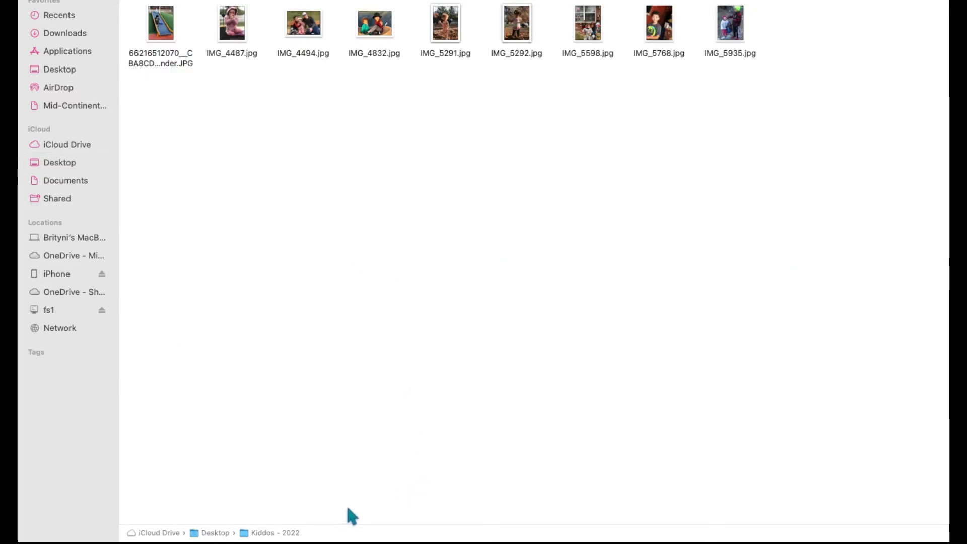
{"action": "left_click", "coordinate": [232, 48]}
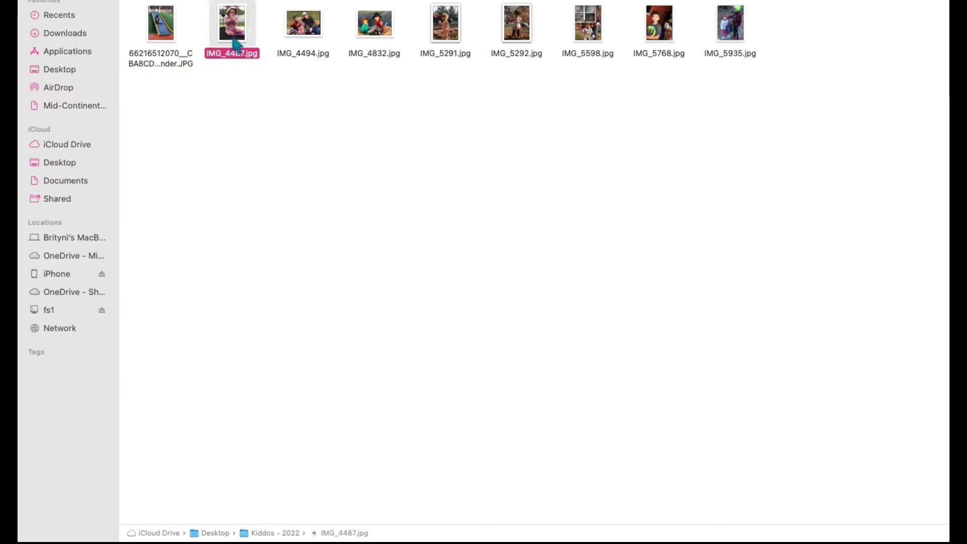
{"action": "double_click", "coordinate": [346, 533]}
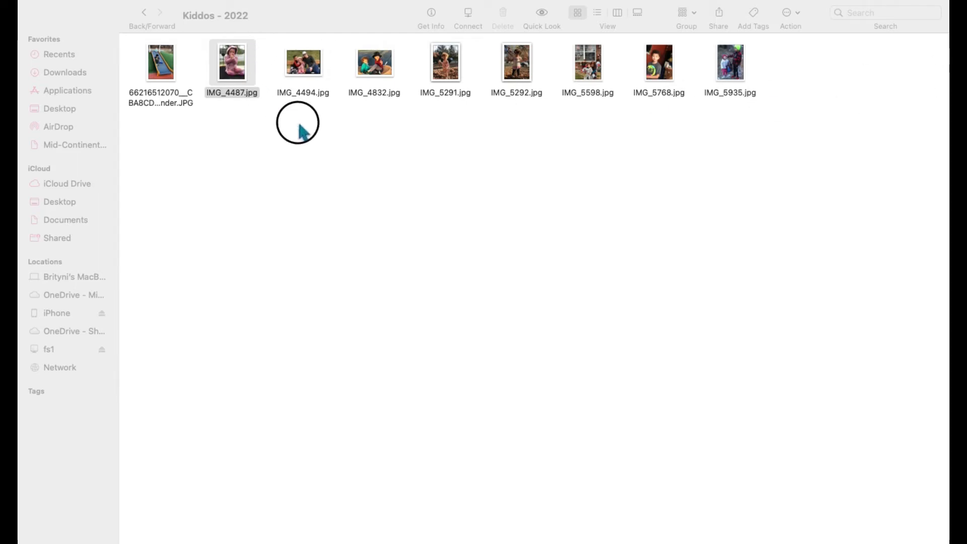
Deselect the image in the Kiddos - 2022 folder and take the Finder window out of full screen.
{"action": "left_click", "coordinate": [194, 2]}
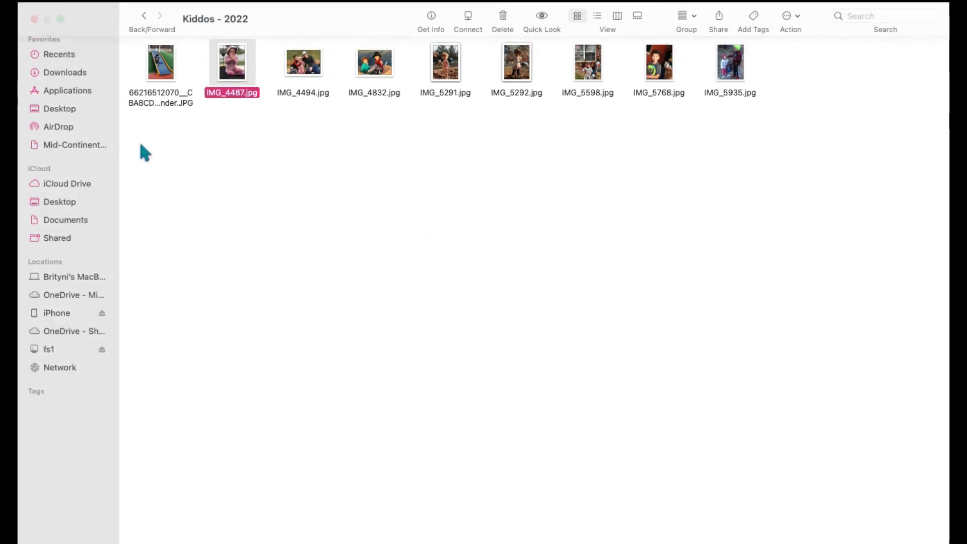
{"action": "left_click", "coordinate": [166, 158]}
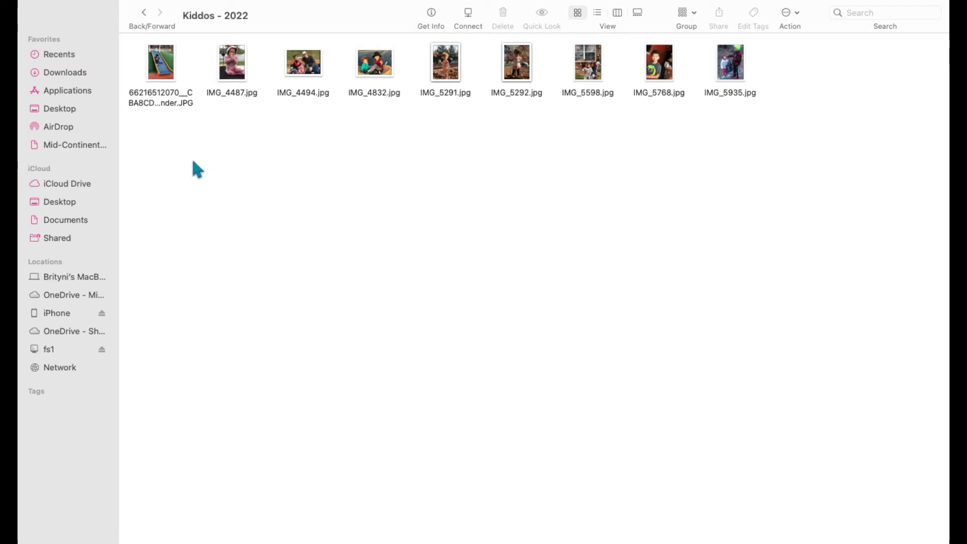
{"action": "left_click", "coordinate": [61, 30]}
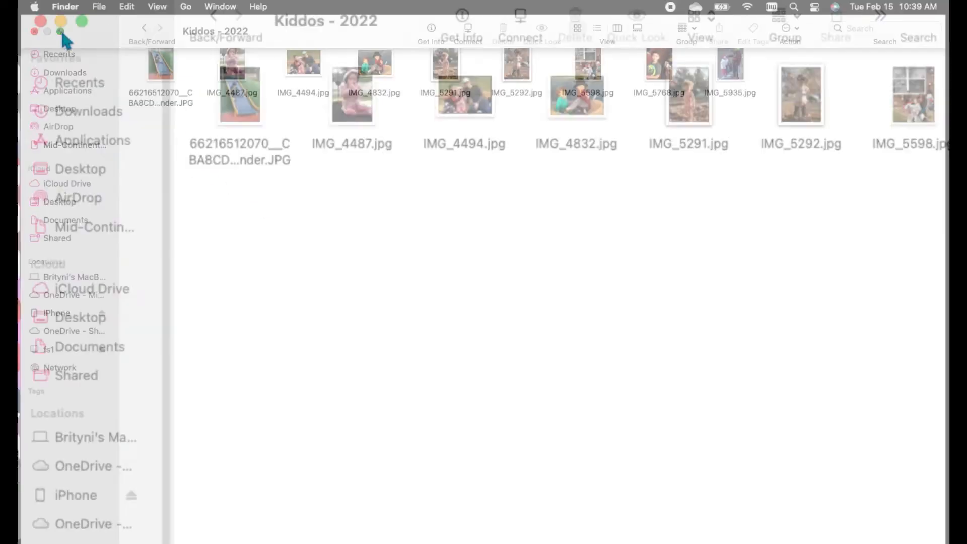
Open System Preferences.
{"action": "left_click", "coordinate": [34, 6]}
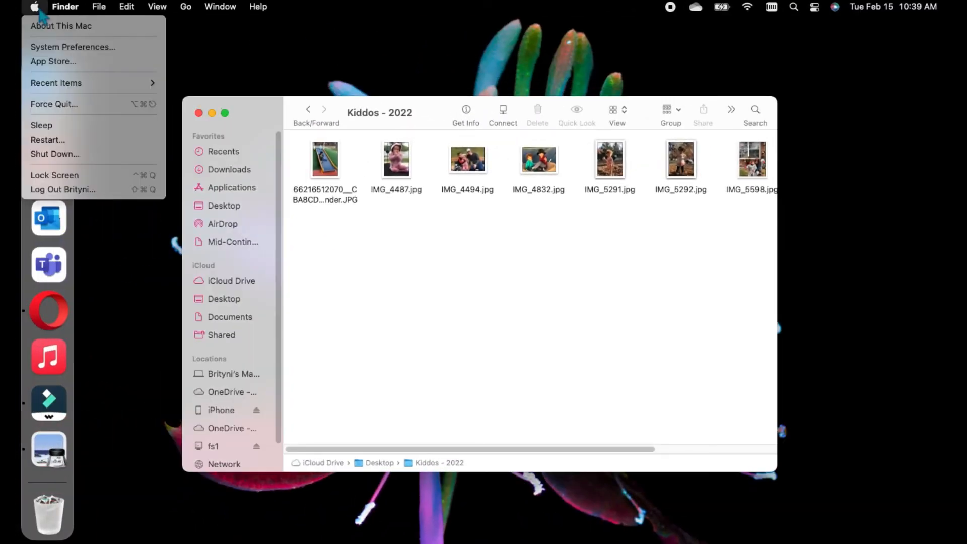
{"action": "left_click", "coordinate": [123, 52]}
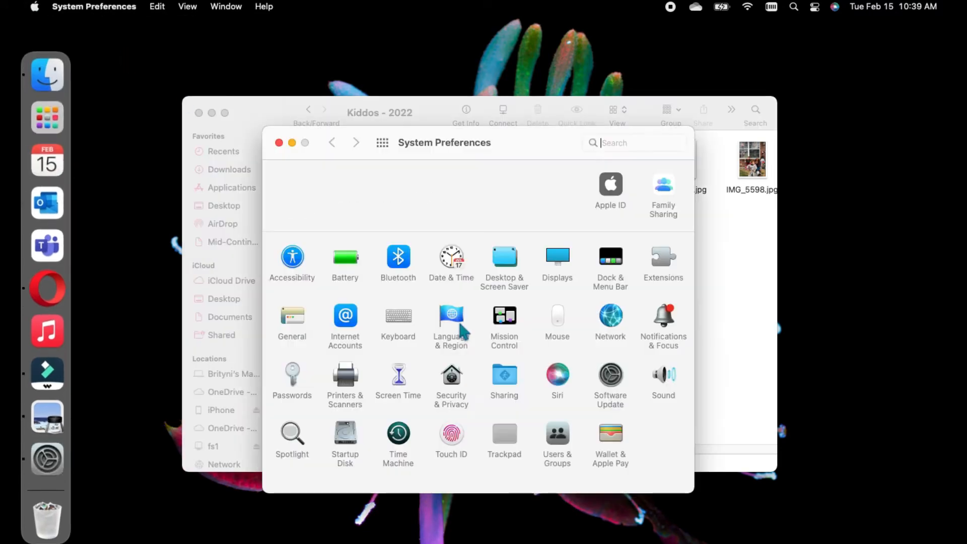
Look over the General preferences for appearance, accent color and sidebar icon size, and close System Preferences.
{"action": "left_click", "coordinate": [302, 325]}
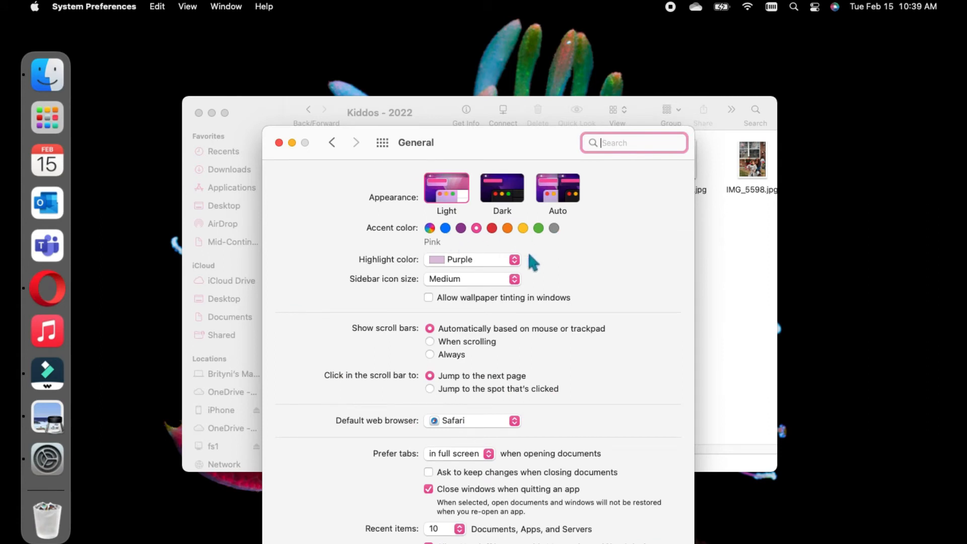
{"action": "left_click_drag", "start_coordinate": [501, 152], "coordinate": [506, 119]}
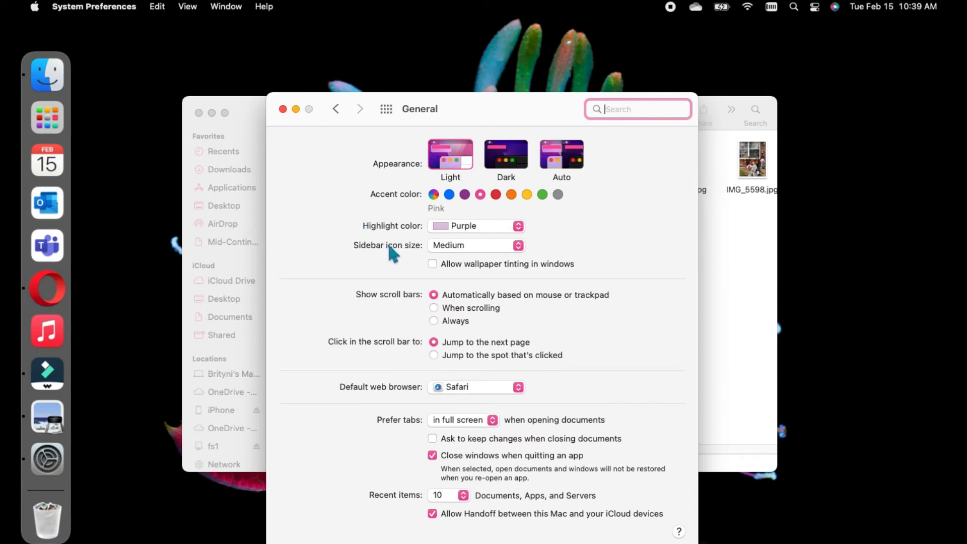
{"action": "left_click", "coordinate": [283, 110]}
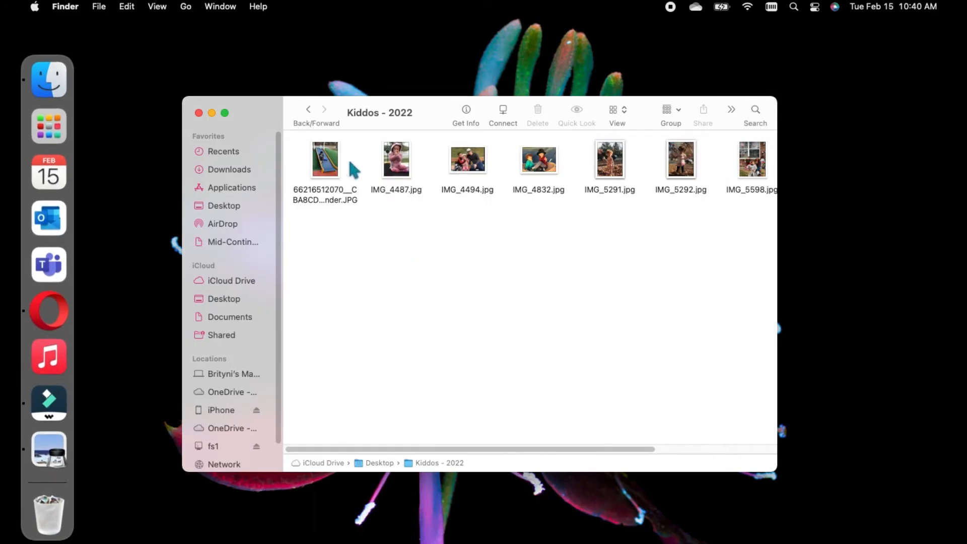
Open the Desktop folder from the Finder path bar and create a new folder there, keeping the name untitled folder.
{"action": "double_click", "coordinate": [382, 458]}
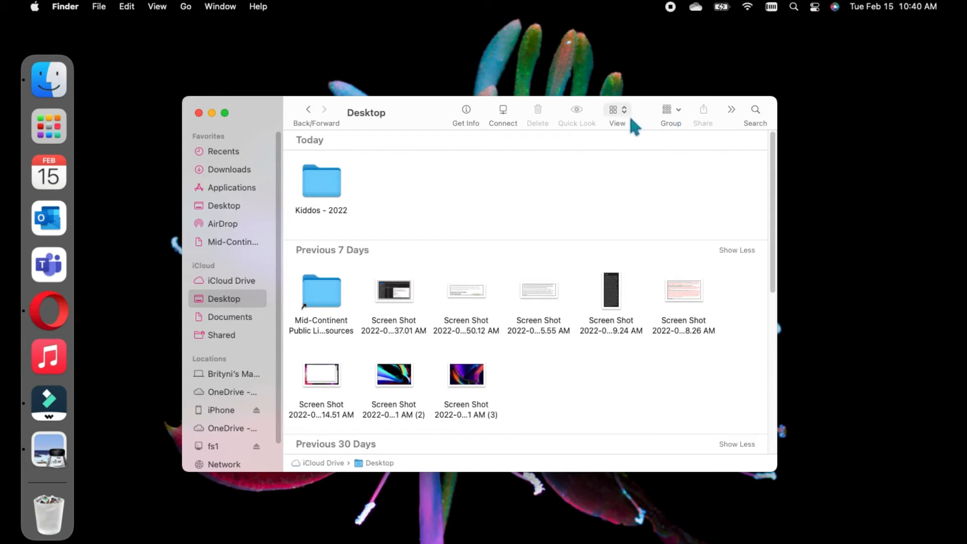
{"action": "right_click", "coordinate": [441, 192]}
{"action": "left_click", "coordinate": [506, 202]}
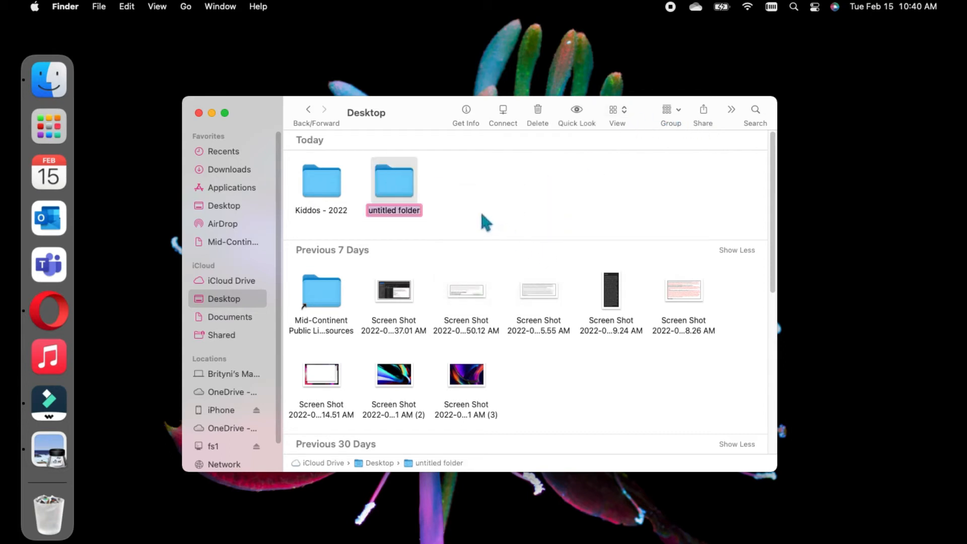
{"action": "left_click", "coordinate": [480, 216]}
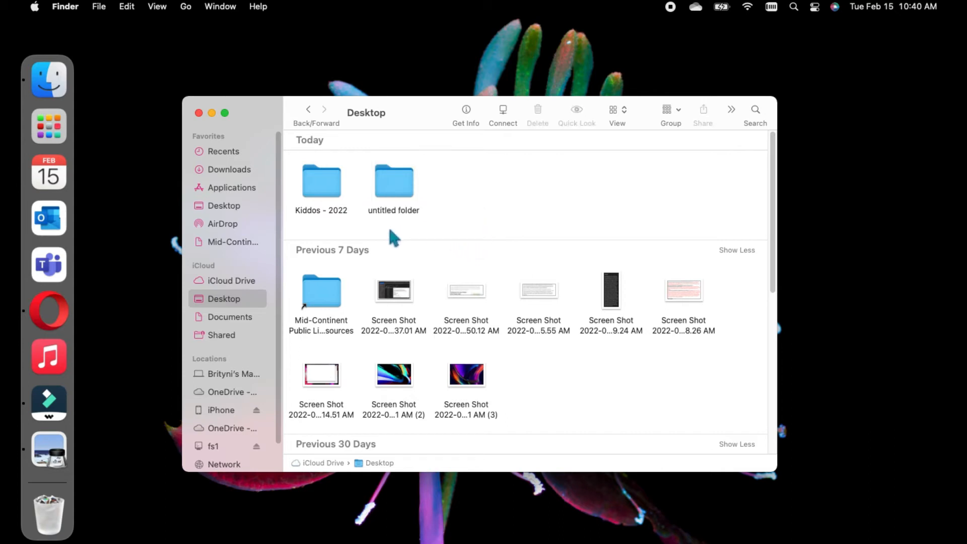
Bring the IMG_4487.jpg window into view in Preview and copy the image.
{"action": "left_click_drag", "start_coordinate": [966, 107], "coordinate": [672, 93]}
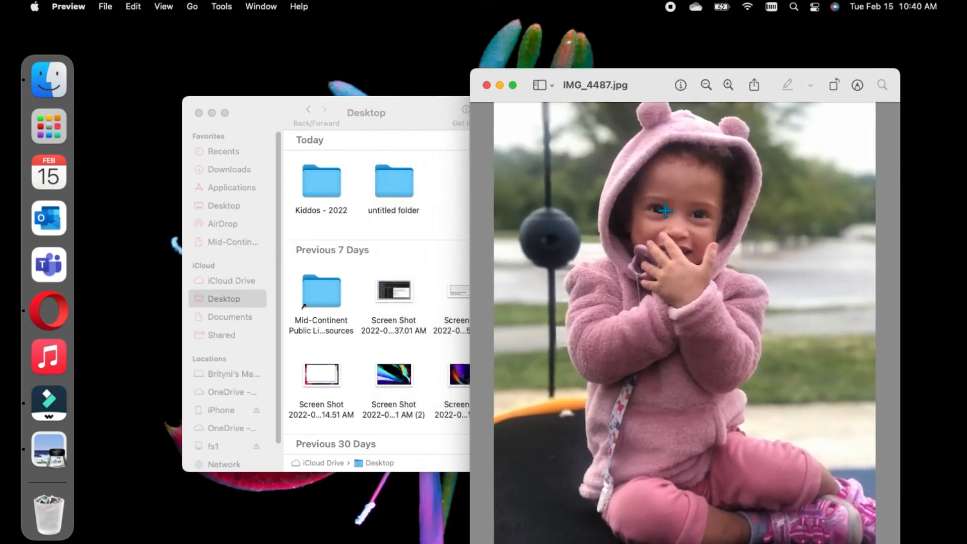
{"action": "left_click", "coordinate": [135, 7]}
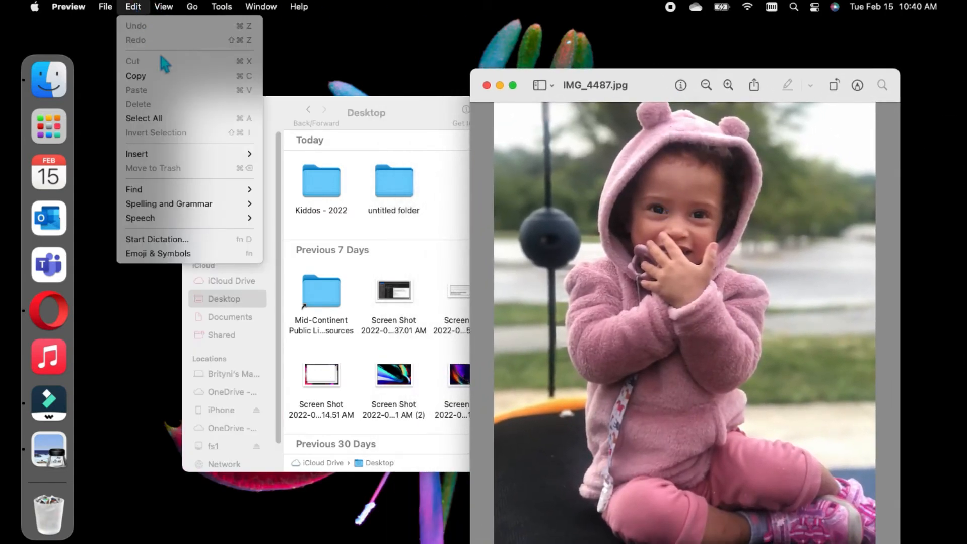
{"action": "left_click", "coordinate": [151, 76]}
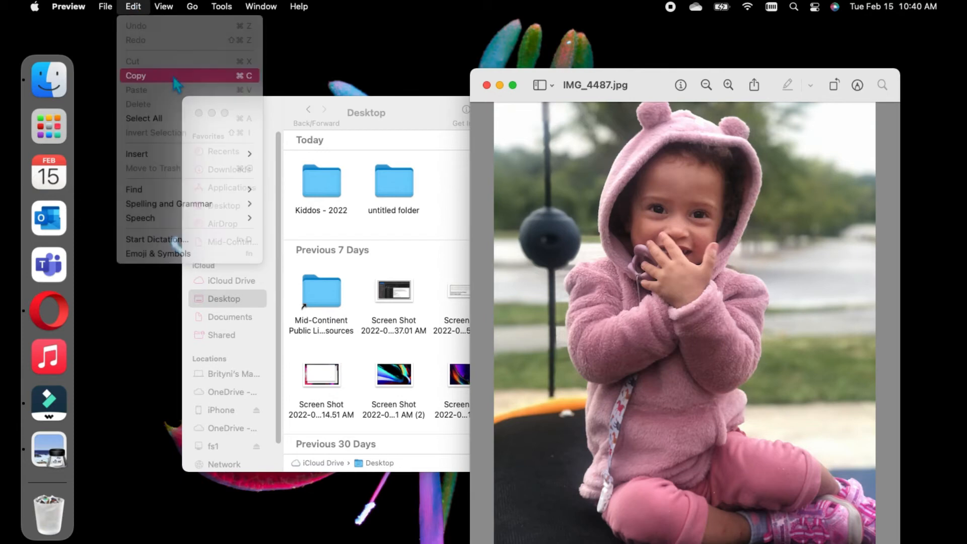
Open the info window of untitled folder on the Desktop and paste the copied photo as its icon.
{"action": "left_click", "coordinate": [433, 244]}
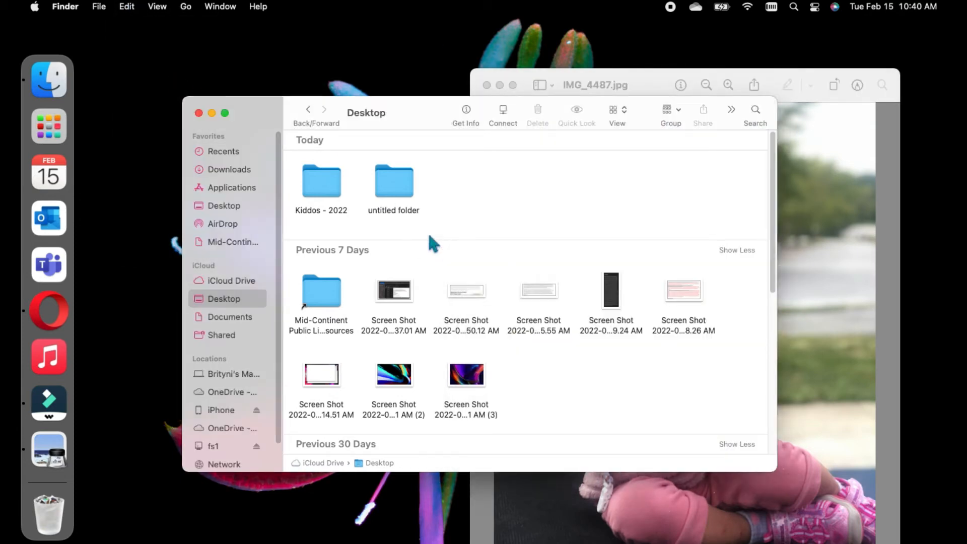
{"action": "right_click", "coordinate": [399, 188]}
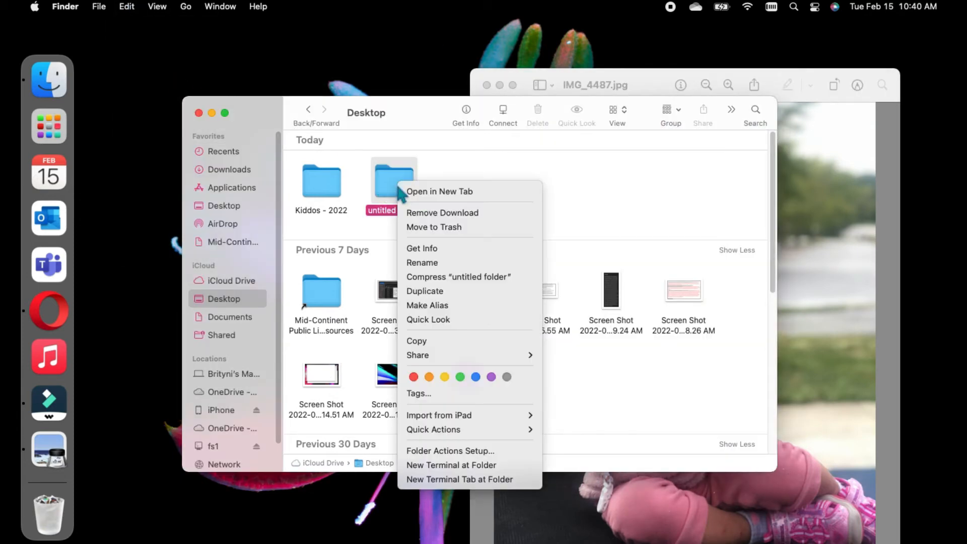
{"action": "left_click", "coordinate": [494, 250]}
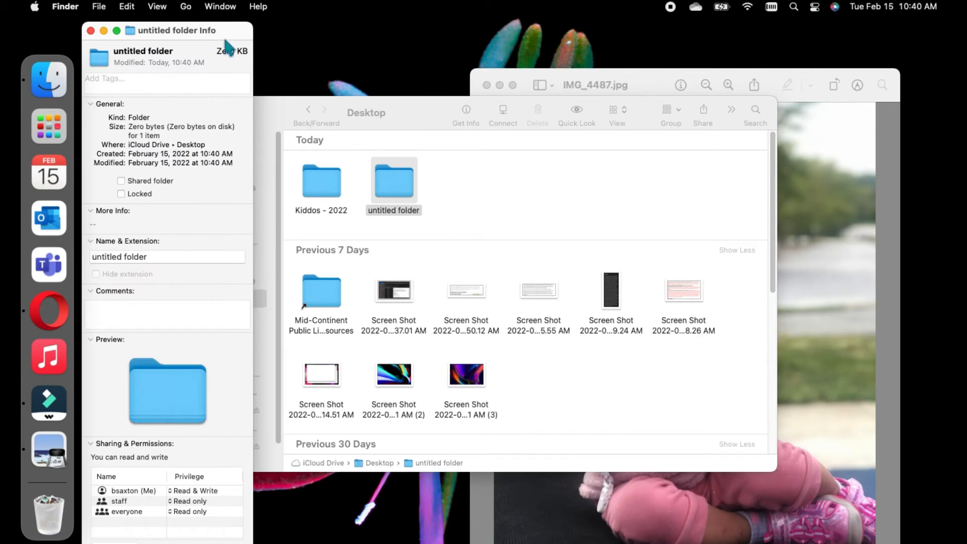
{"action": "left_click_drag", "start_coordinate": [222, 31], "coordinate": [322, 32]}
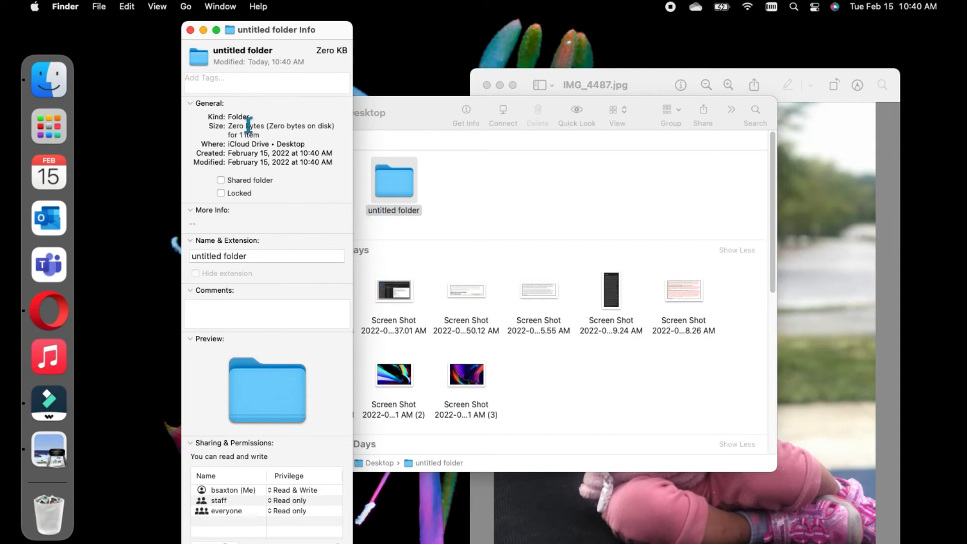
{"action": "left_click", "coordinate": [199, 58]}
{"action": "key", "text": "super+v"}
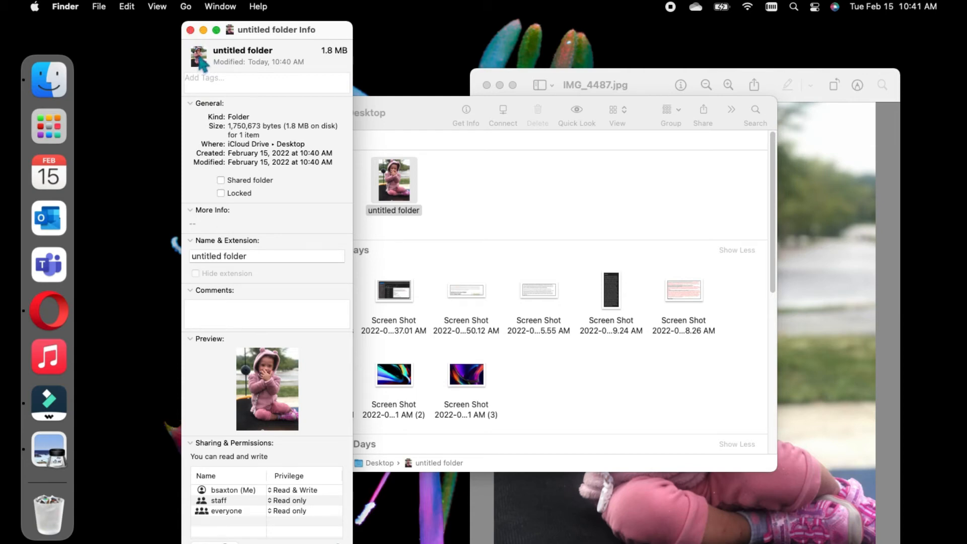
Close the info window, look inside untitled folder and return to the Desktop folder.
{"action": "left_click", "coordinate": [190, 30]}
{"action": "left_click", "coordinate": [539, 242]}
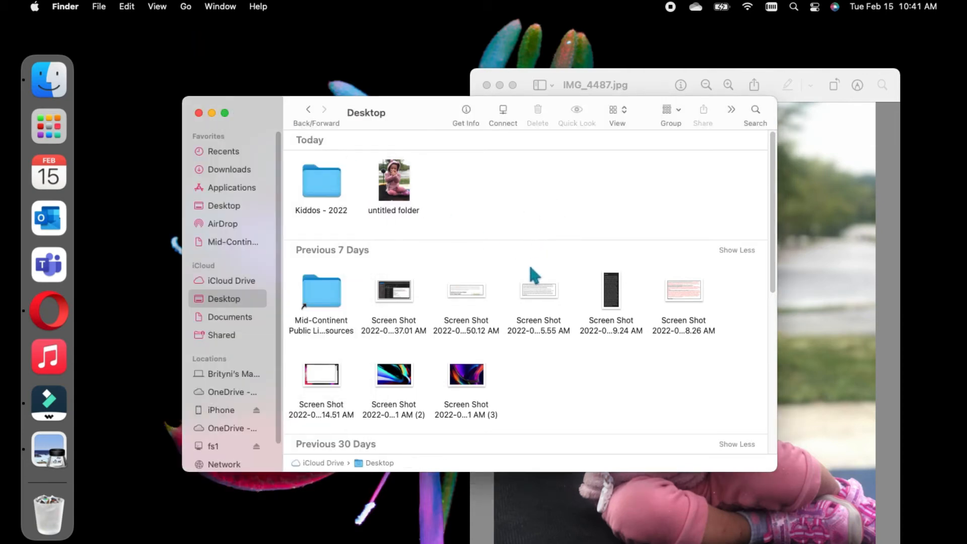
{"action": "double_click", "coordinate": [392, 189]}
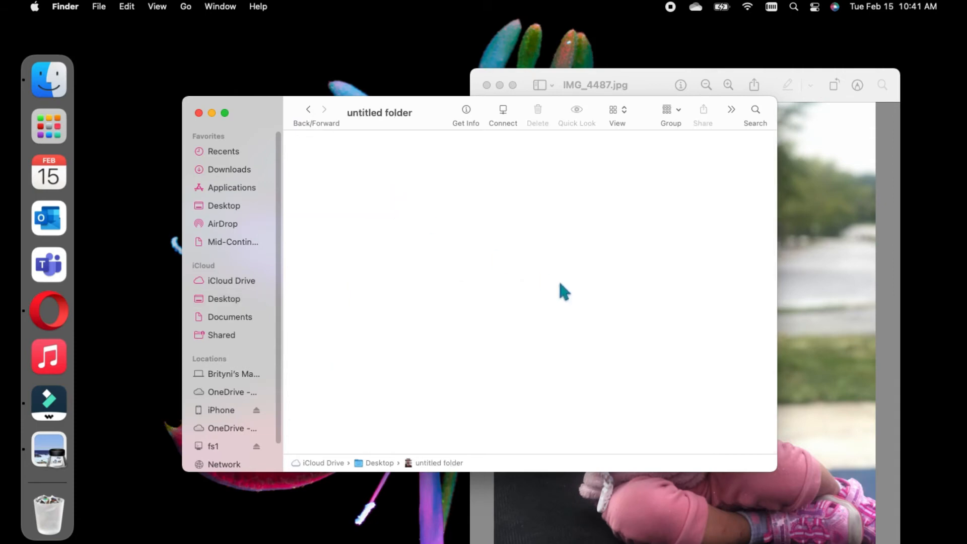
{"action": "left_click", "coordinate": [308, 110]}
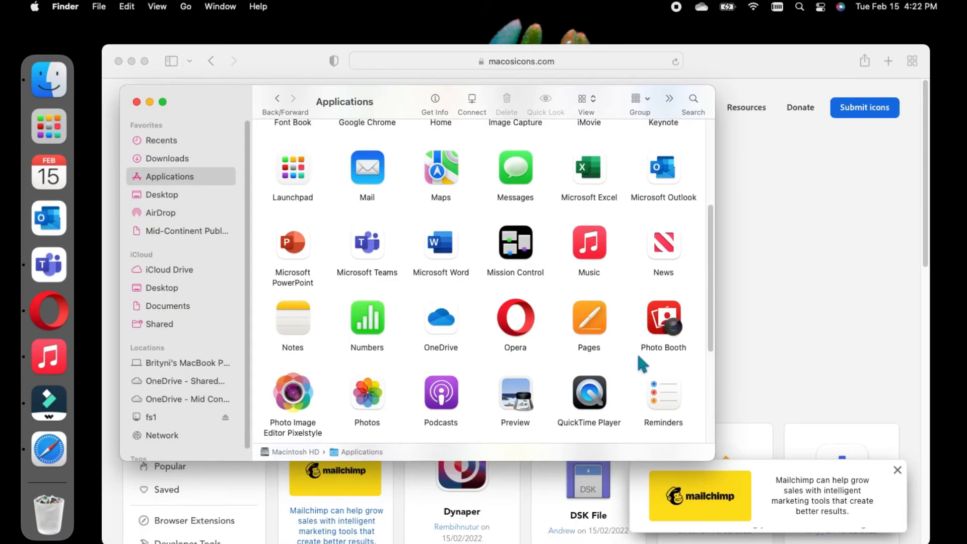
Open the info window of the Pages app in the Applications folder.
{"action": "left_click", "coordinate": [603, 332]}
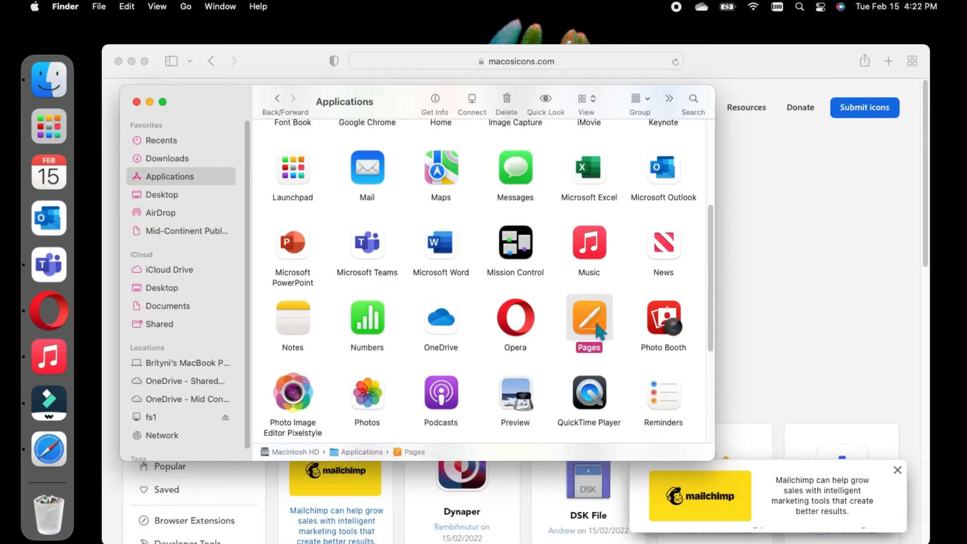
{"action": "right_click", "coordinate": [592, 321]}
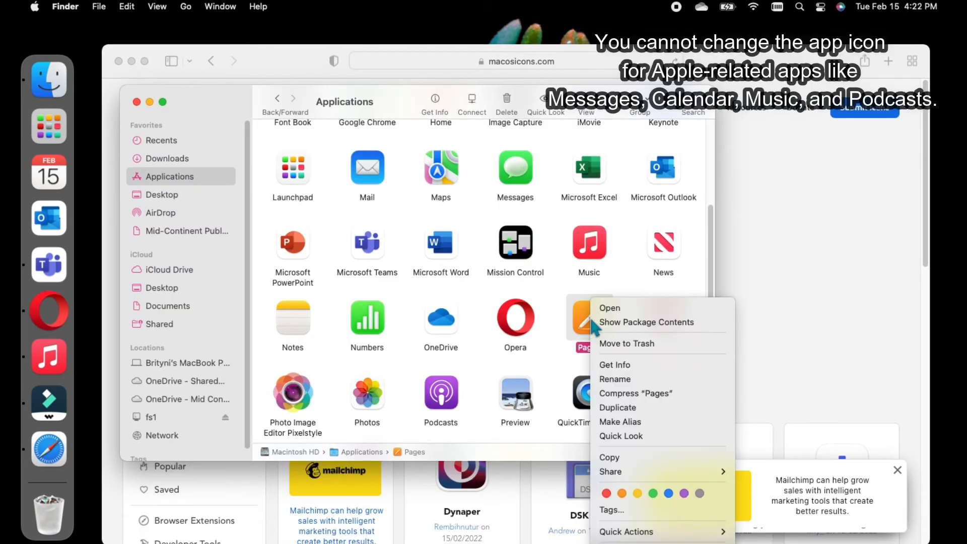
{"action": "left_click", "coordinate": [649, 364]}
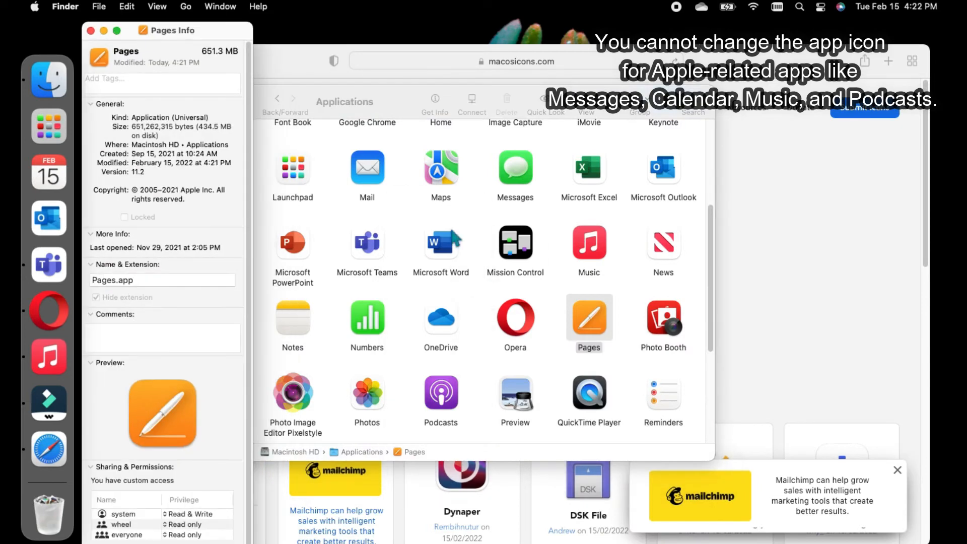
Switch to the macosicons.com page in Safari and search for a Pages icon.
{"action": "left_click", "coordinate": [779, 281]}
{"action": "left_click", "coordinate": [398, 377]}
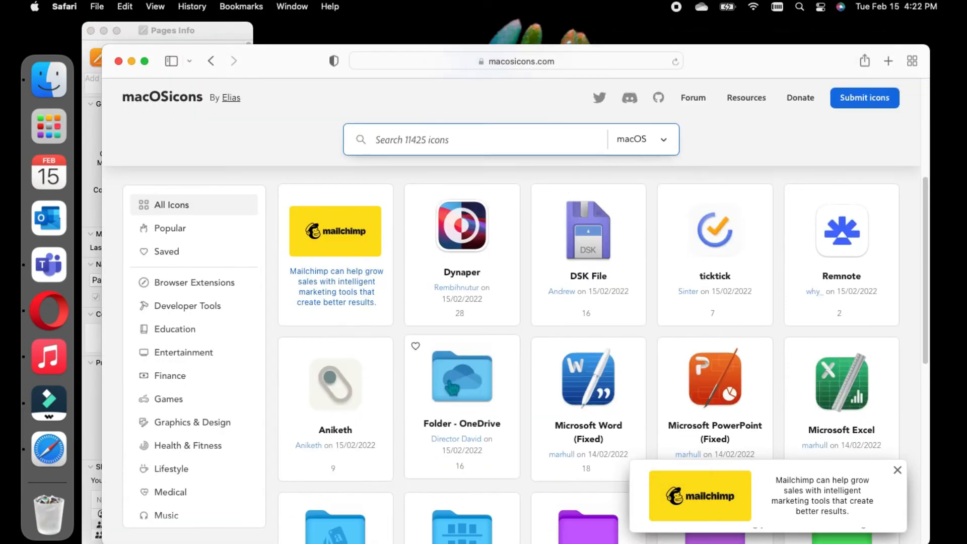
{"action": "type", "text": "Pages.a"}
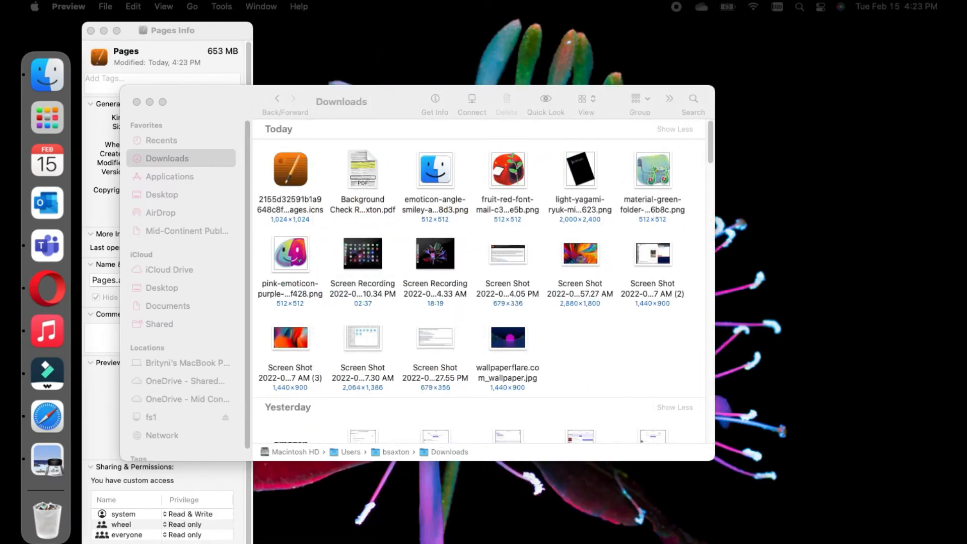
Bring the downloaded Pages icon into view in Preview and check the Pages app's icon in Finder's Applications folder.
{"action": "left_click_drag", "start_coordinate": [949, 75], "coordinate": [613, 135]}
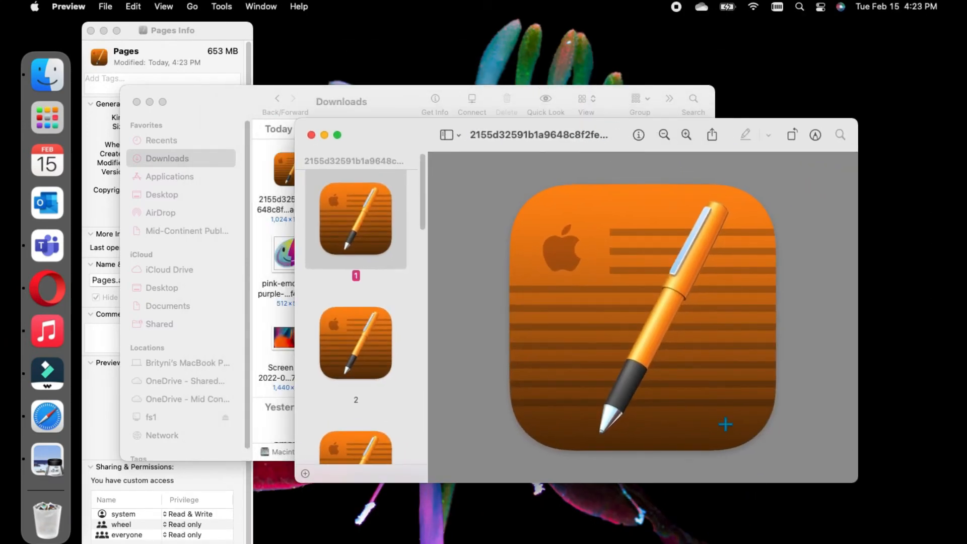
{"action": "left_click", "coordinate": [332, 102]}
{"action": "left_click", "coordinate": [189, 177]}
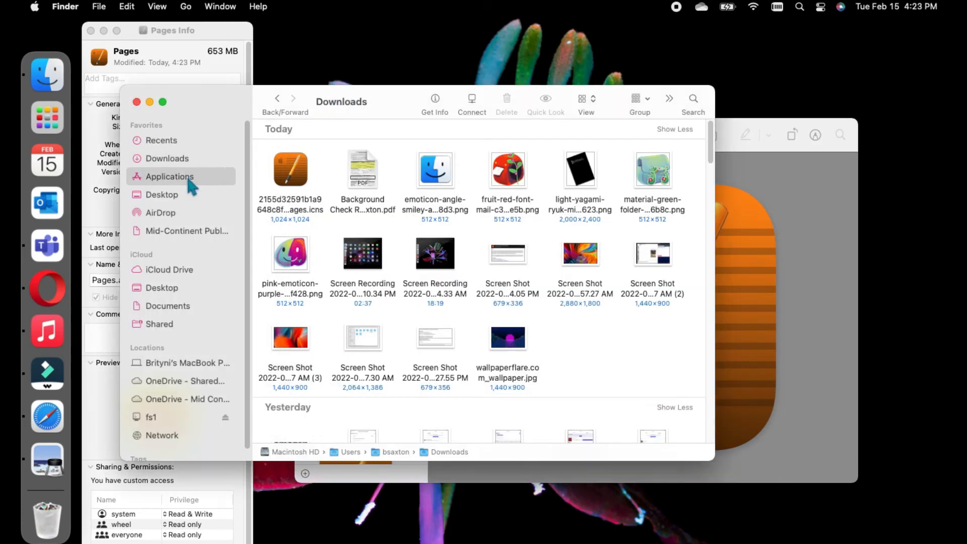
{"action": "left_click", "coordinate": [600, 326]}
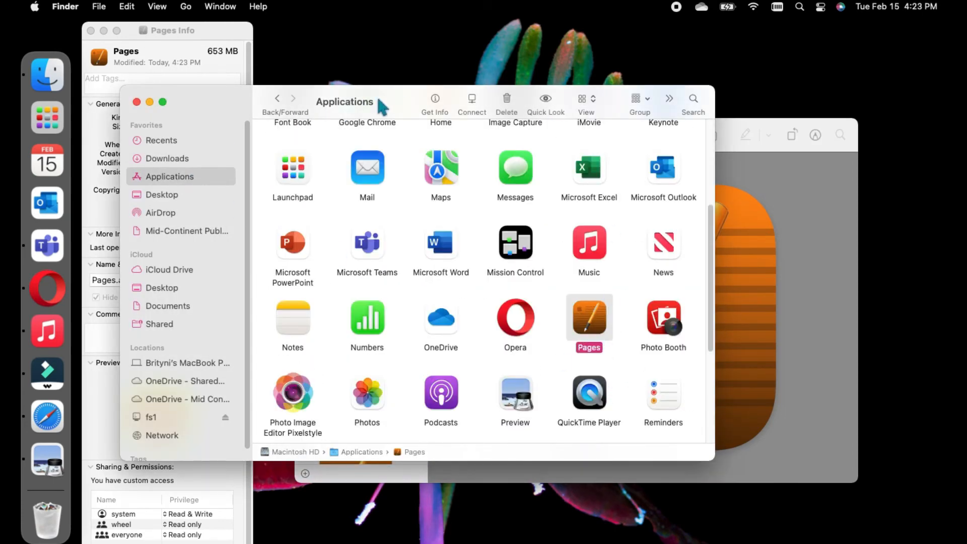
{"action": "left_click_drag", "start_coordinate": [382, 106], "coordinate": [188, 108]}
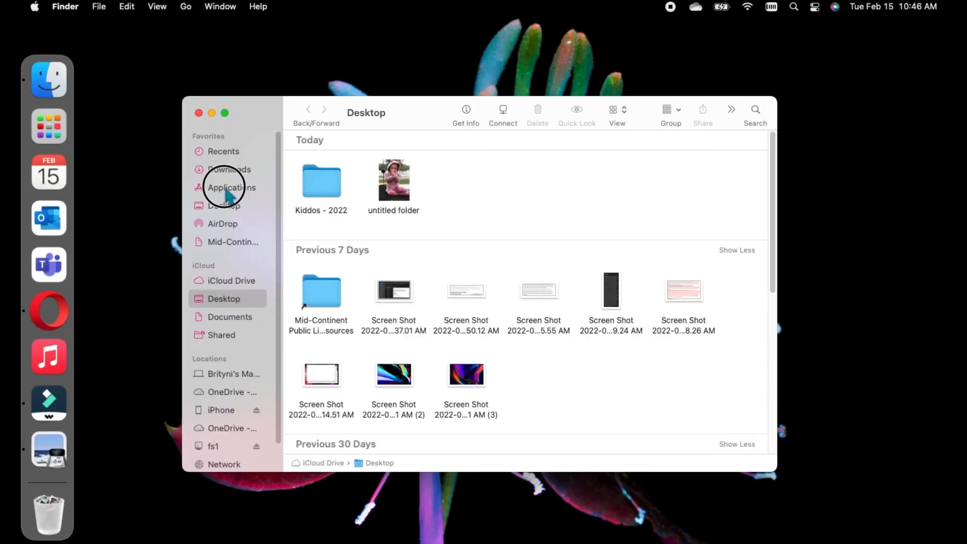
Browse the Applications and Downloads folders in Finder and display Downloads as a list.
{"action": "left_click", "coordinate": [224, 188]}
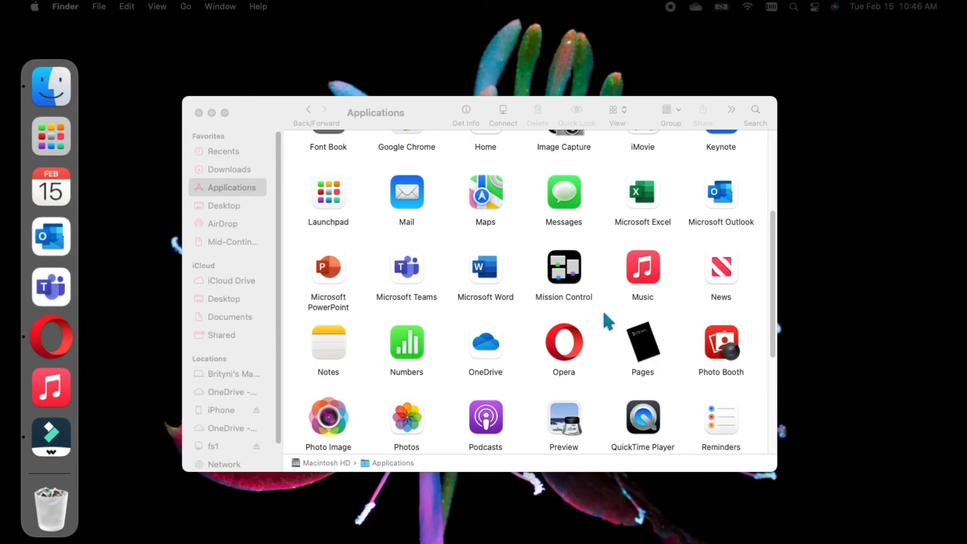
{"action": "left_click", "coordinate": [222, 174]}
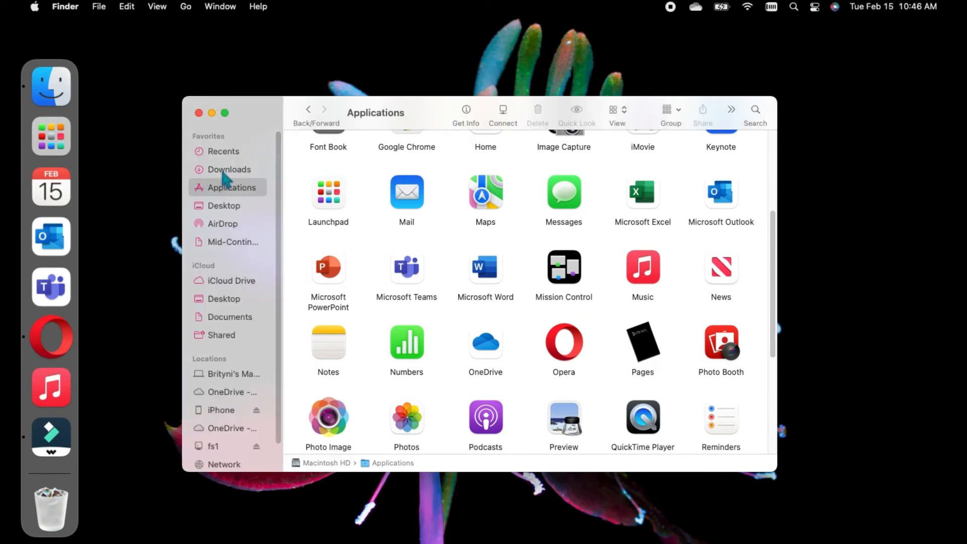
{"action": "left_click", "coordinate": [223, 171]}
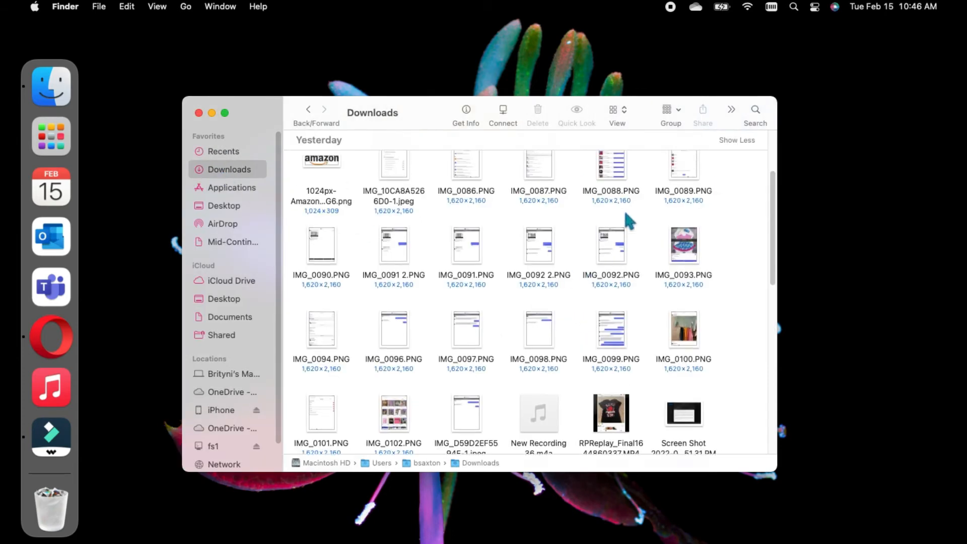
{"action": "scroll", "coordinate": [623, 208], "scroll_direction": "up", "scroll_amount": 2}
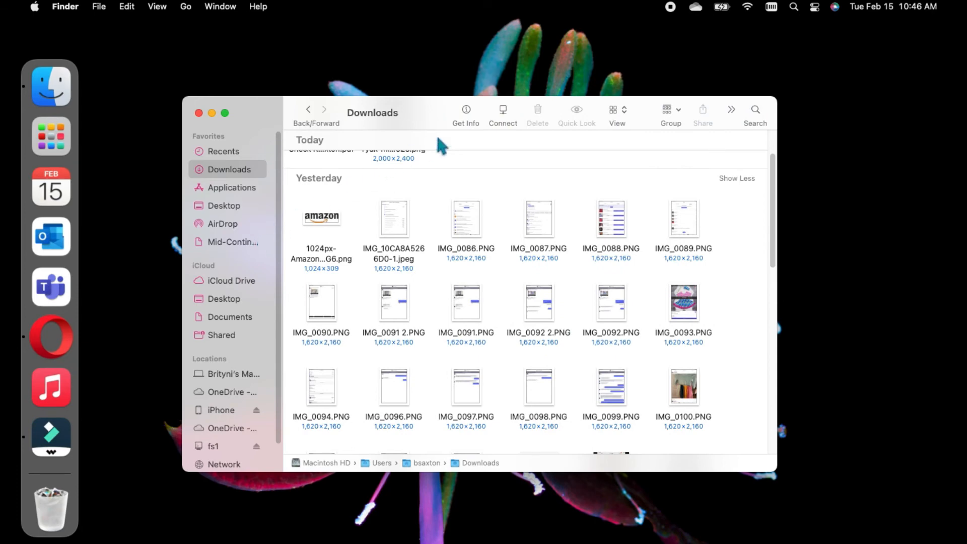
{"action": "left_click", "coordinate": [626, 109]}
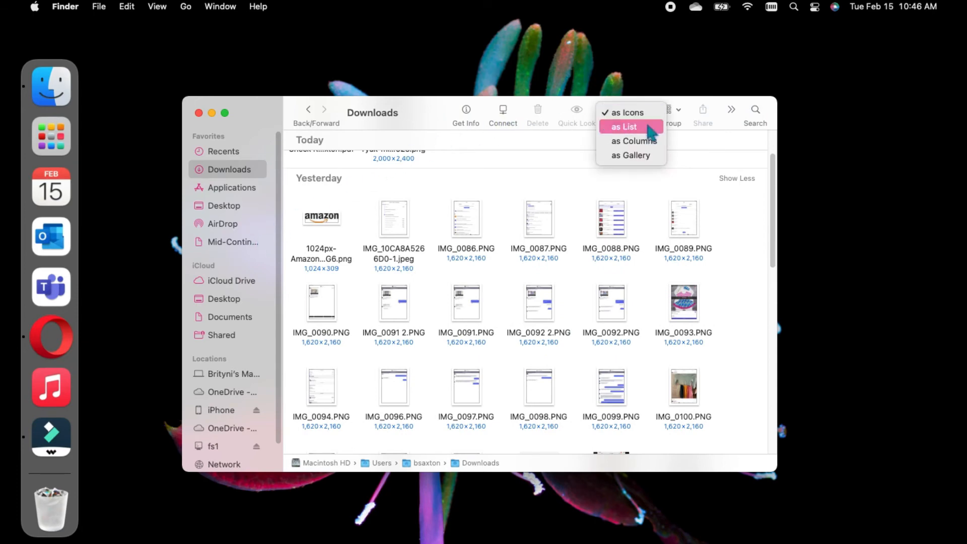
{"action": "left_click", "coordinate": [646, 127]}
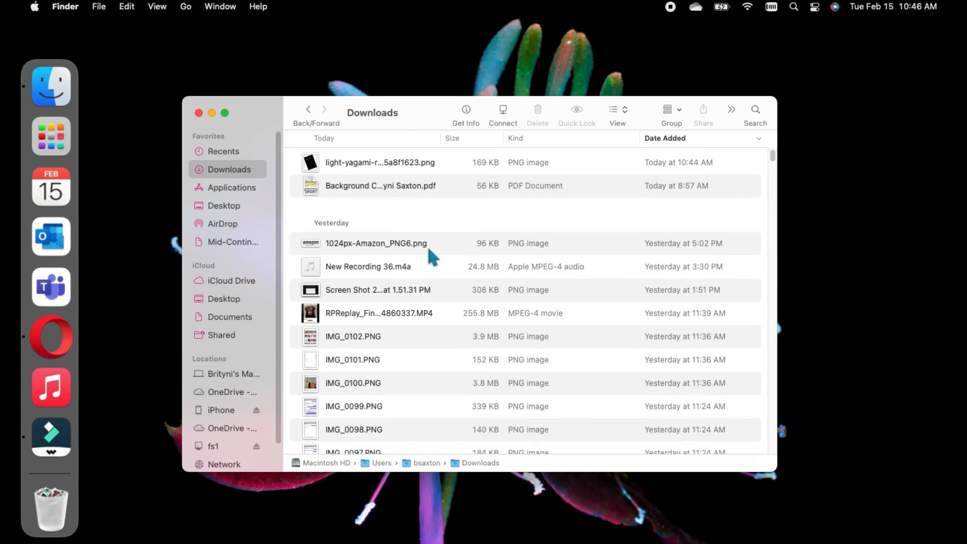
Show the view options for the Downloads folder and move their window over the middle of the file list.
{"action": "left_click", "coordinate": [164, 7]}
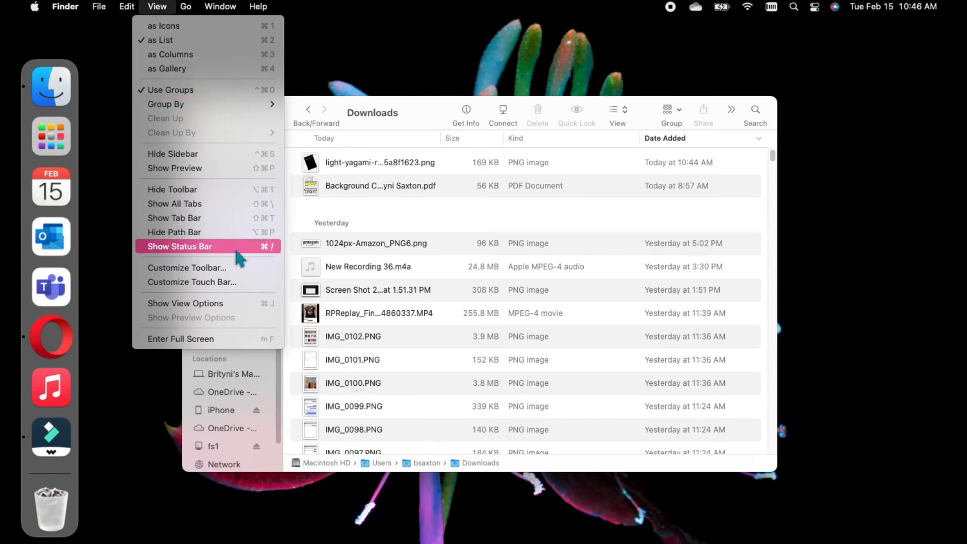
{"action": "left_click", "coordinate": [249, 304]}
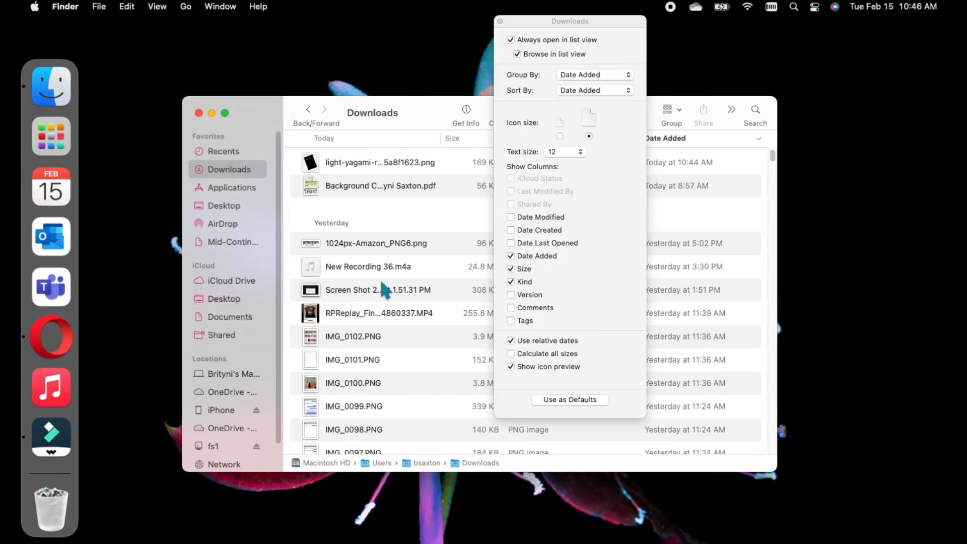
{"action": "left_click_drag", "start_coordinate": [609, 20], "coordinate": [513, 78]}
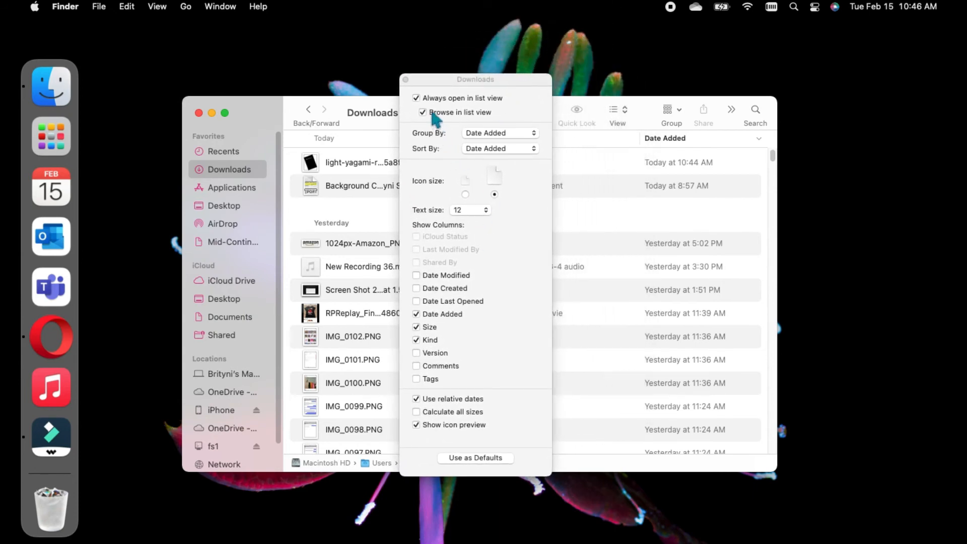
Check the Group By choices for the Downloads folder, try the small icon size and restore the large one.
{"action": "left_click", "coordinate": [535, 133]}
{"action": "left_click", "coordinate": [535, 133]}
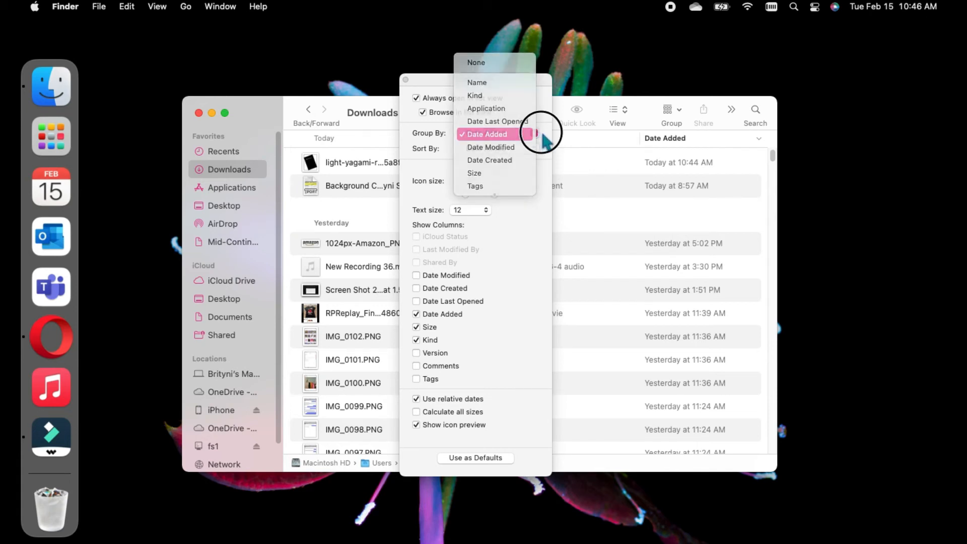
{"action": "left_click", "coordinate": [465, 193]}
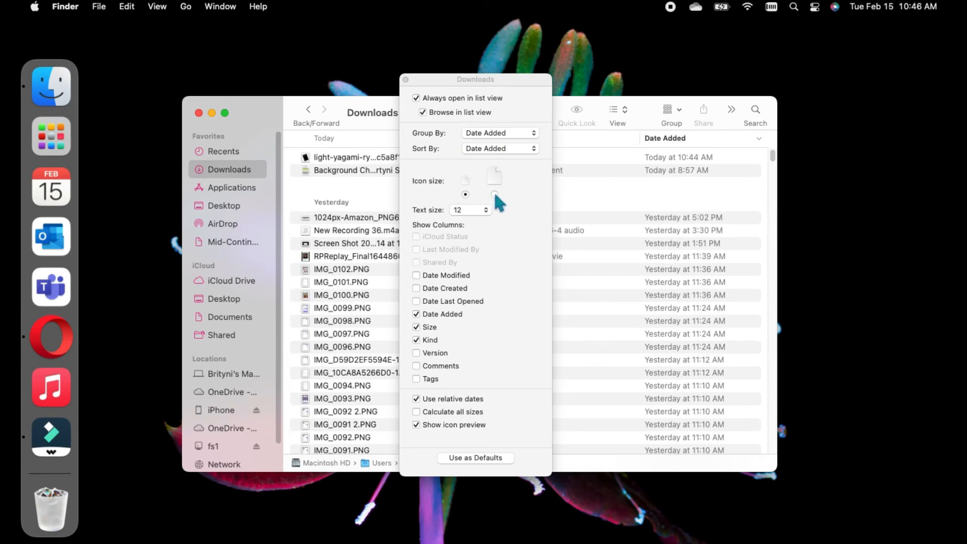
{"action": "left_click", "coordinate": [493, 193]}
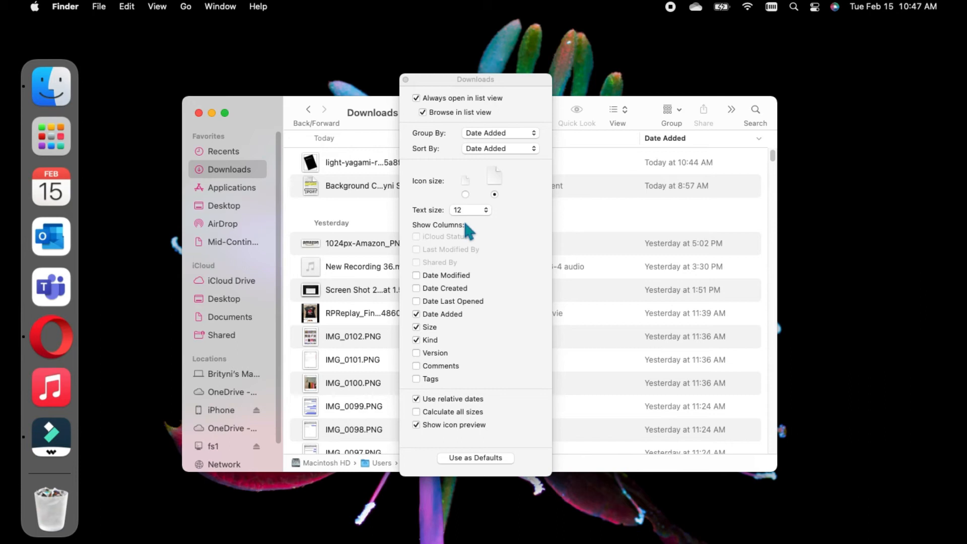
Set the Downloads list's text size to 16 and move the view options window aside to examine the enlarged file list.
{"action": "left_click", "coordinate": [486, 209]}
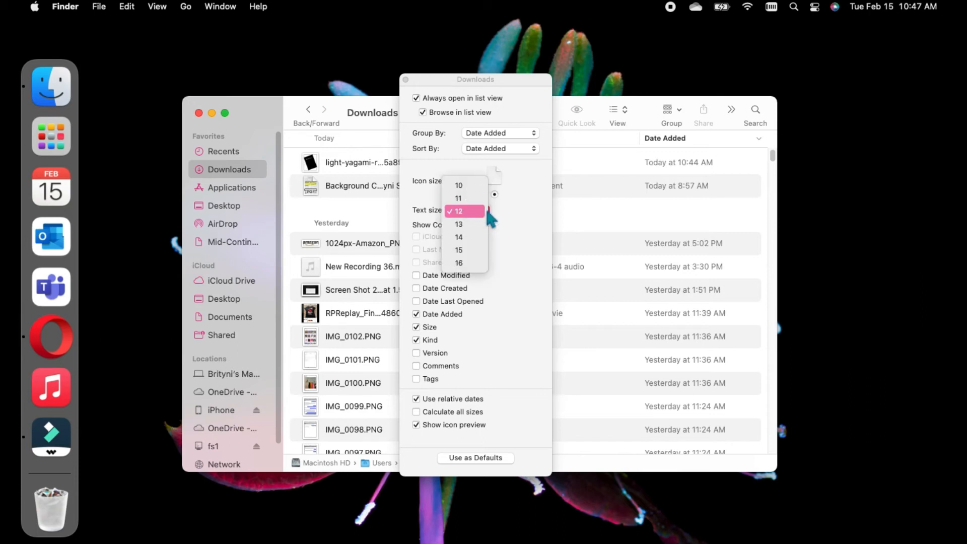
{"action": "left_click", "coordinate": [479, 263]}
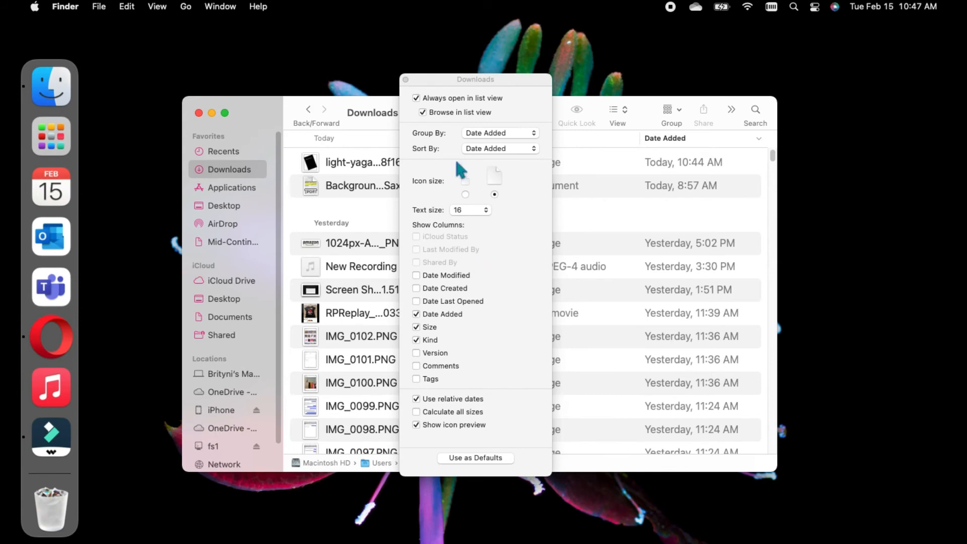
{"action": "left_click_drag", "start_coordinate": [447, 91], "coordinate": [756, 100]}
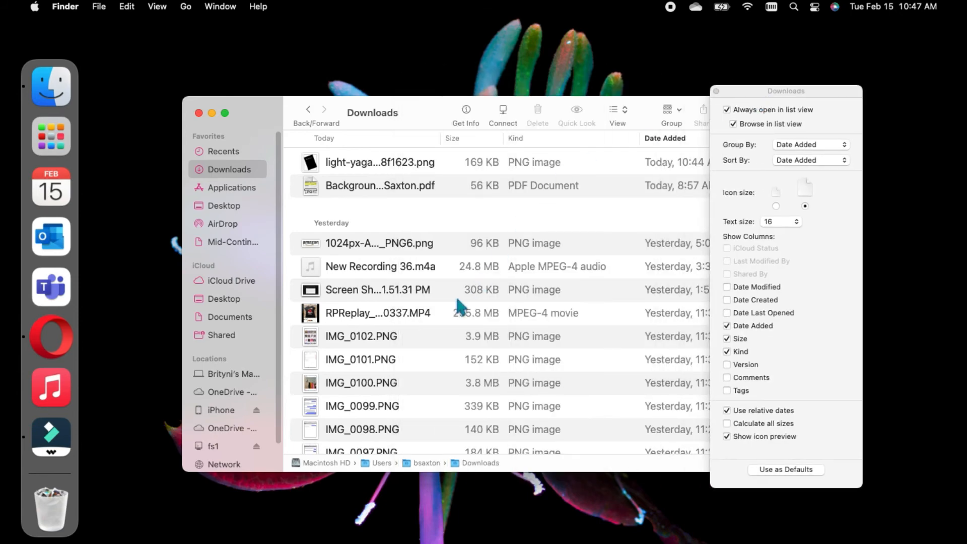
{"action": "scroll", "coordinate": [455, 297], "scroll_direction": "down", "scroll_amount": 5}
{"action": "scroll", "coordinate": [457, 300], "scroll_direction": "down", "scroll_amount": 20}
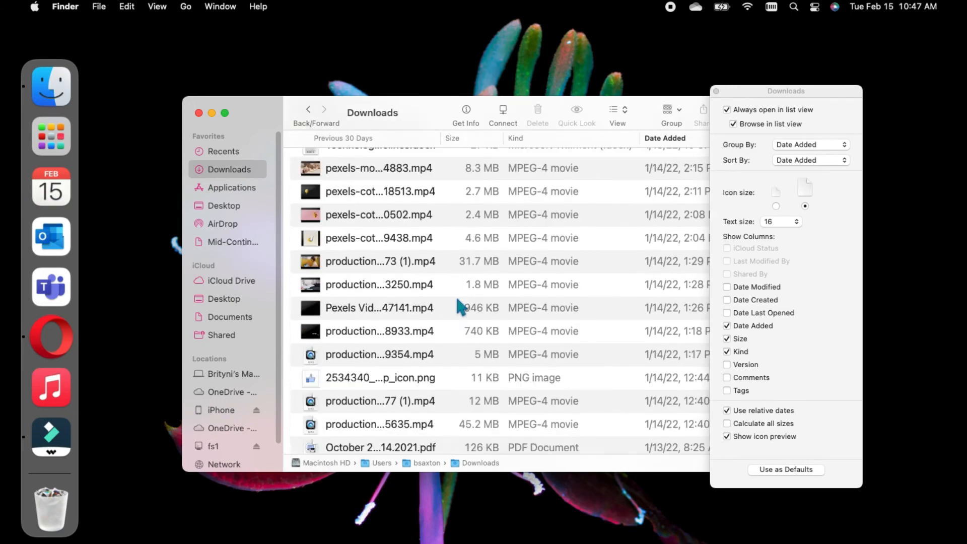
{"action": "scroll", "coordinate": [459, 305], "scroll_direction": "down", "scroll_amount": 20}
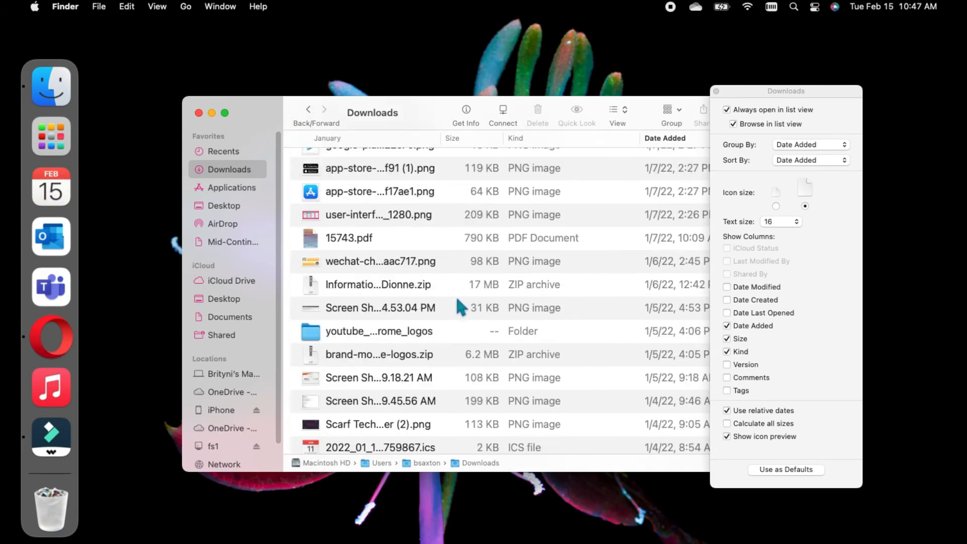
{"action": "scroll", "coordinate": [459, 306], "scroll_direction": "down", "scroll_amount": 20}
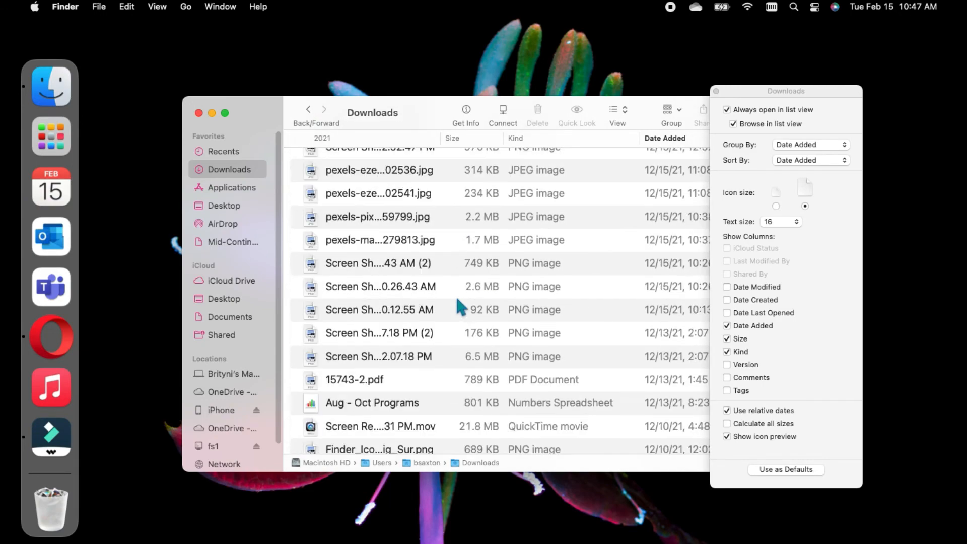
{"action": "scroll", "coordinate": [456, 295], "scroll_direction": "down", "scroll_amount": 20}
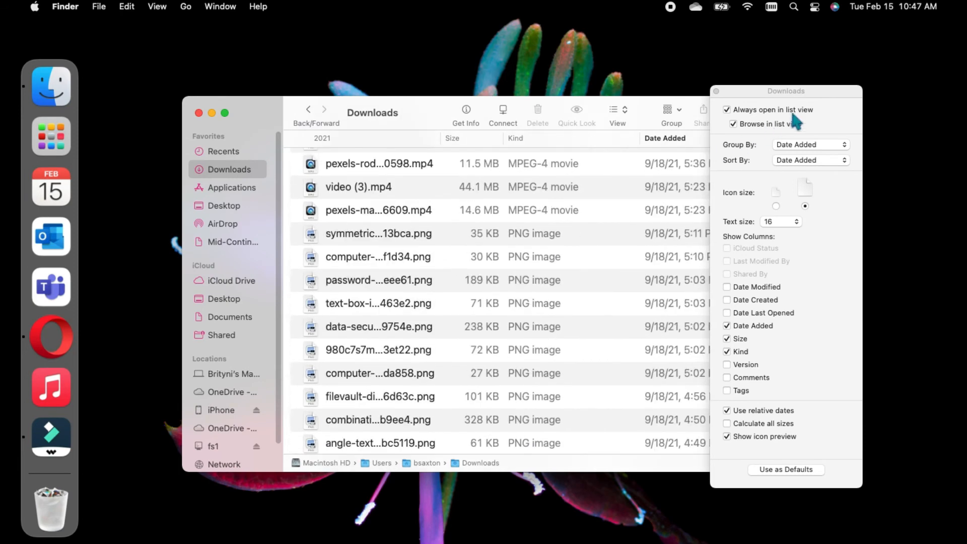
{"action": "left_click_drag", "start_coordinate": [812, 92], "coordinate": [492, 86]}
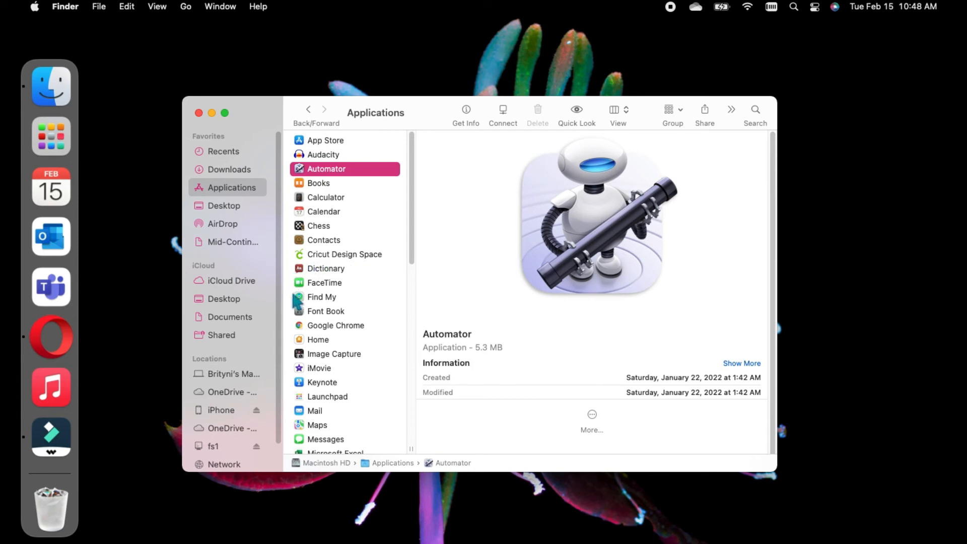
Show the view options for the Applications folder in column view, review them and close their window.
{"action": "left_click", "coordinate": [156, 6]}
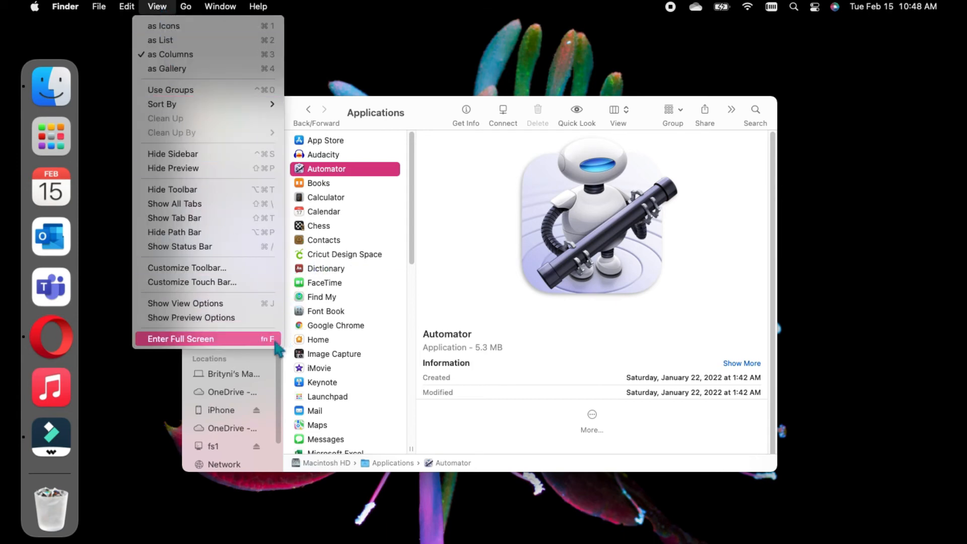
{"action": "left_click", "coordinate": [233, 304]}
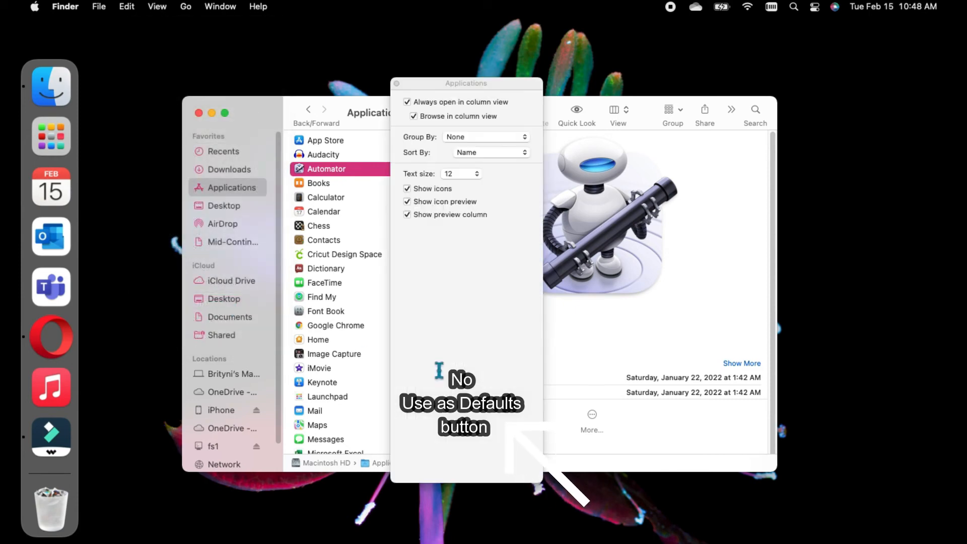
{"action": "left_click", "coordinate": [397, 84]}
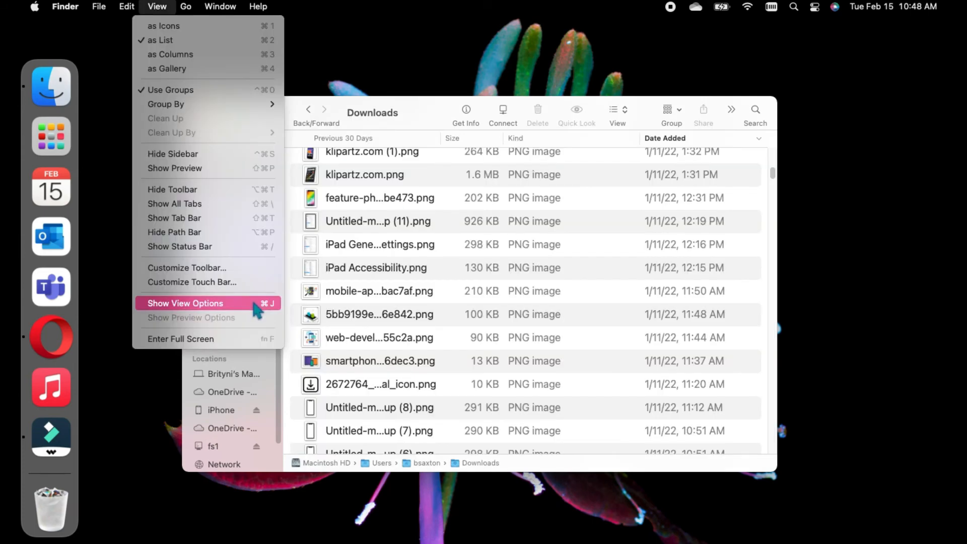
Set the text size of the Downloads folder's list view to 12 and close its view options.
{"action": "left_click", "coordinate": [255, 305]}
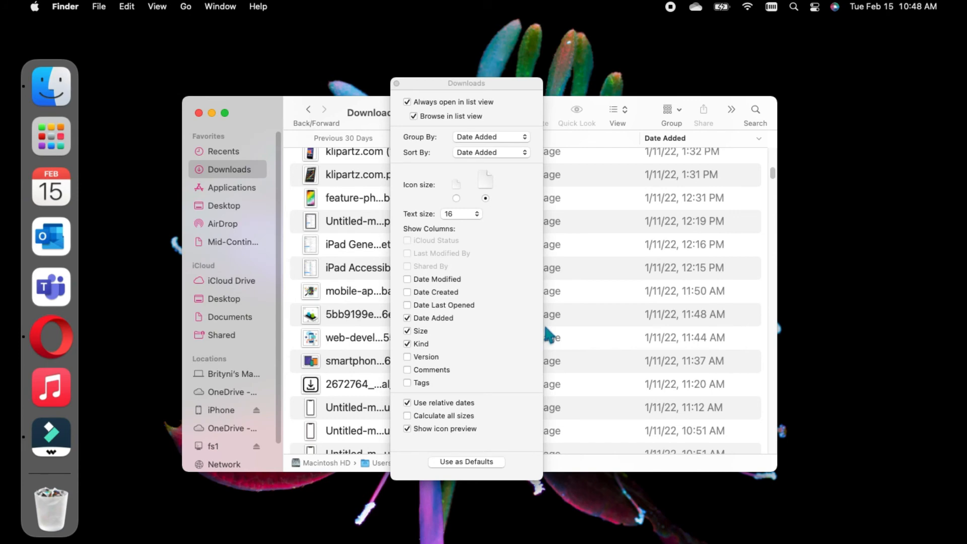
{"action": "left_click", "coordinate": [477, 214]}
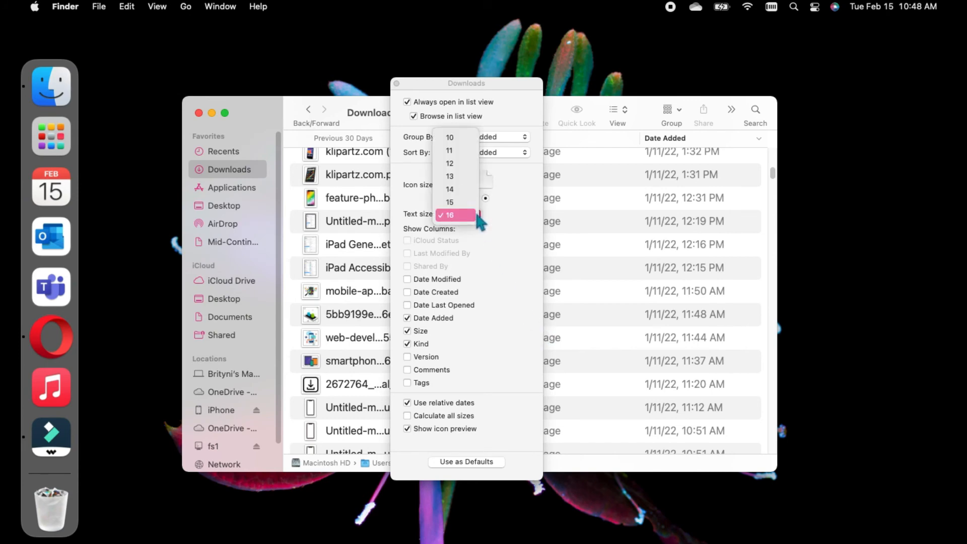
{"action": "left_click", "coordinate": [461, 164]}
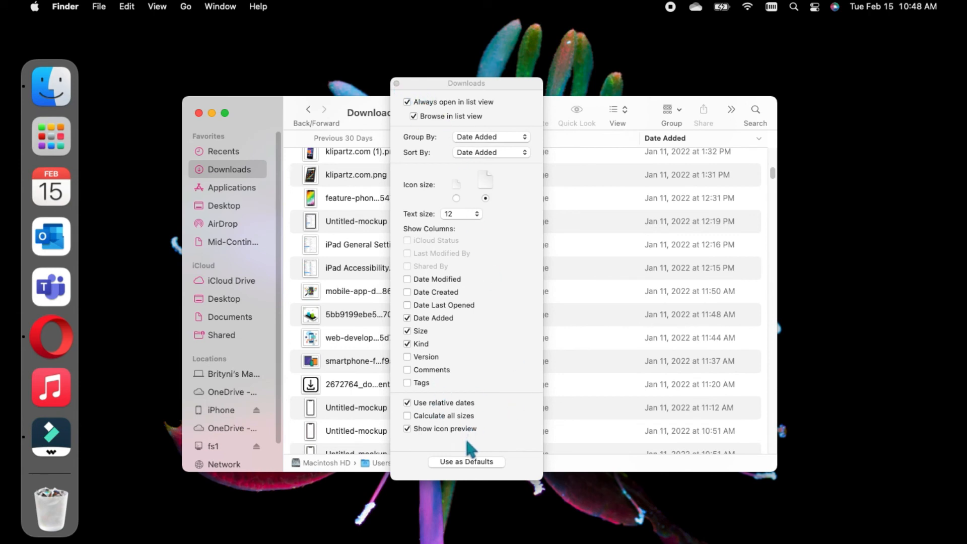
{"action": "left_click", "coordinate": [396, 83]}
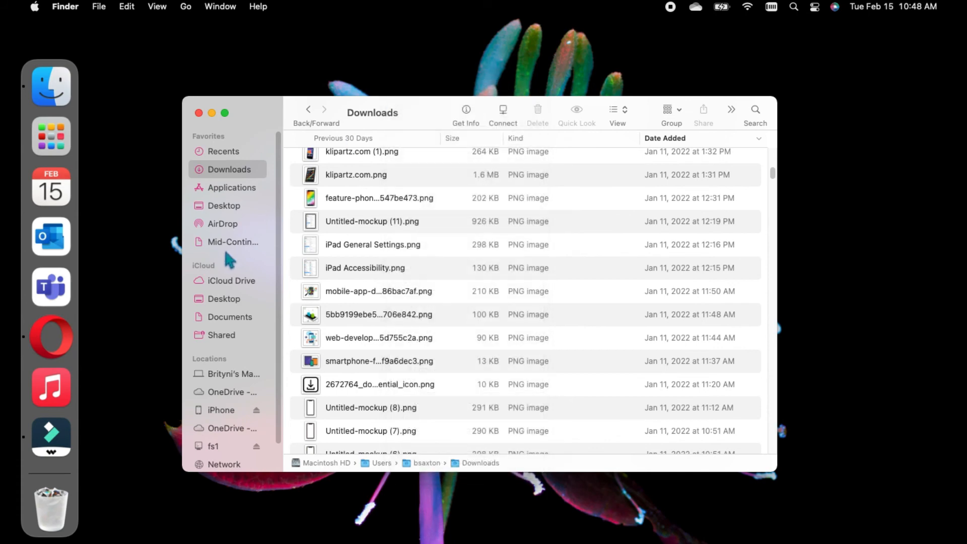
Open the Desktop folder in Finder and check which view mode it uses.
{"action": "left_click", "coordinate": [219, 205]}
{"action": "left_click", "coordinate": [590, 191]}
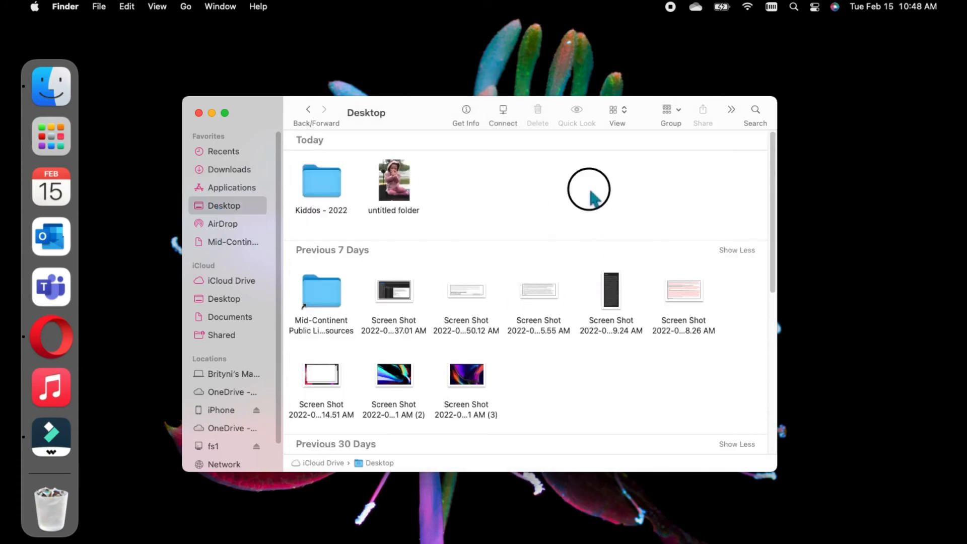
{"action": "left_click", "coordinate": [158, 7]}
{"action": "left_click", "coordinate": [157, 6]}
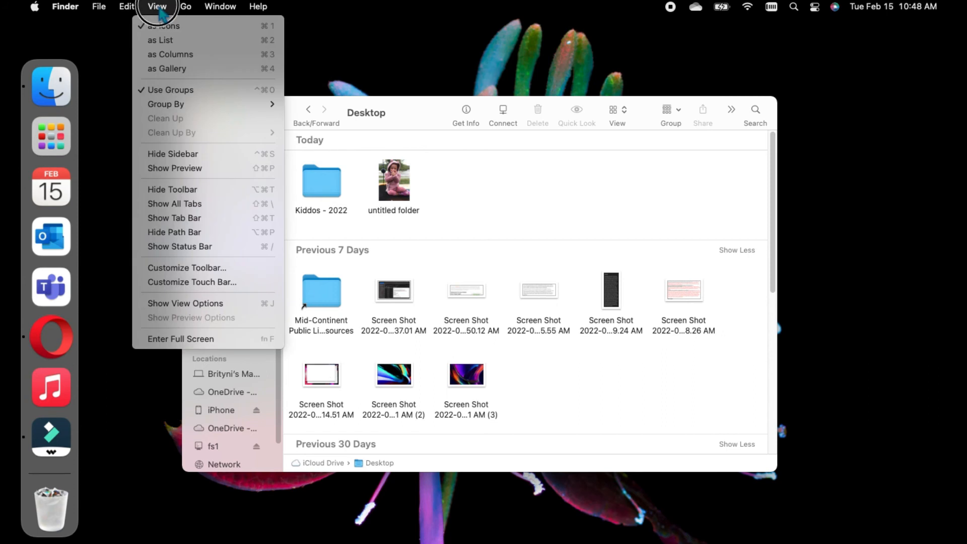
{"action": "left_click", "coordinate": [629, 121]}
{"action": "left_click", "coordinate": [627, 112]}
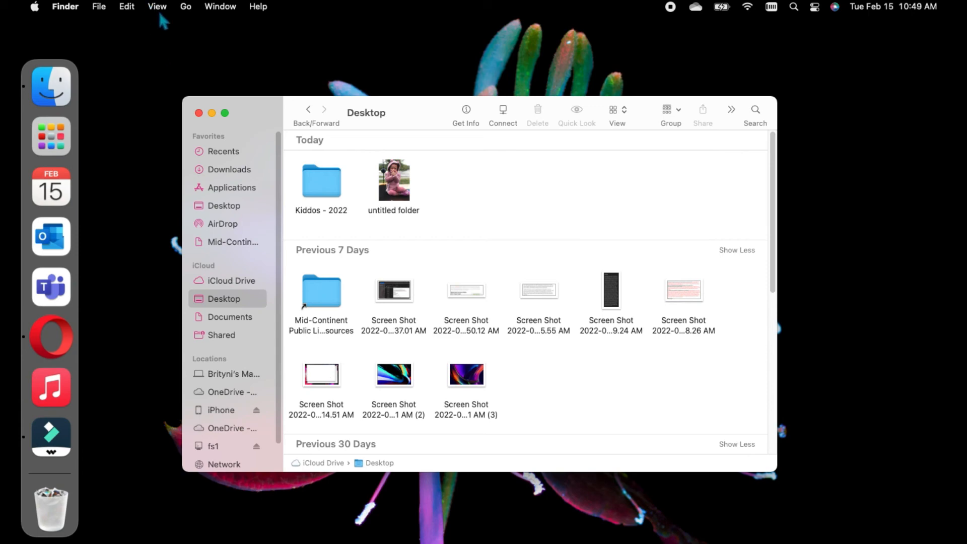
Display the Downloads folder as icons, review its icon view options and close their window.
{"action": "left_click", "coordinate": [229, 174]}
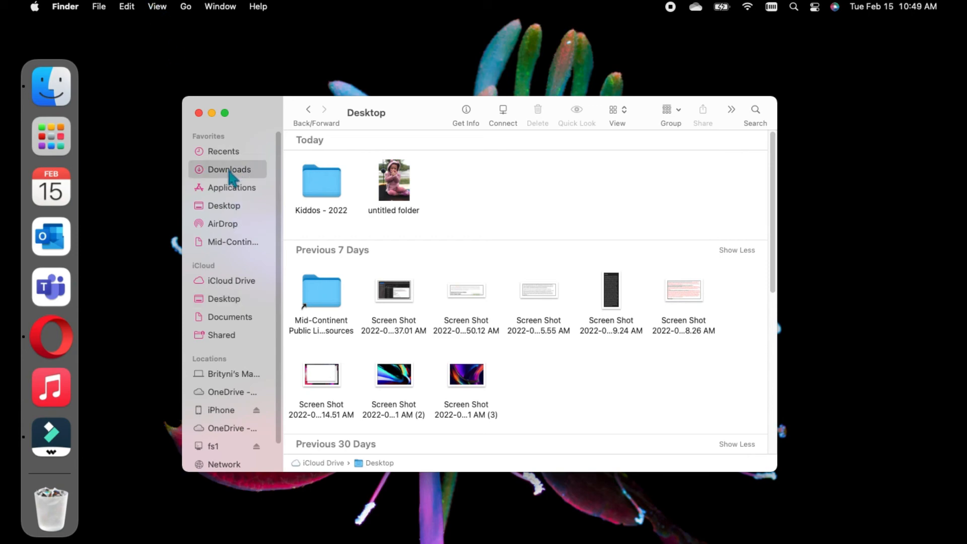
{"action": "left_click", "coordinate": [629, 119]}
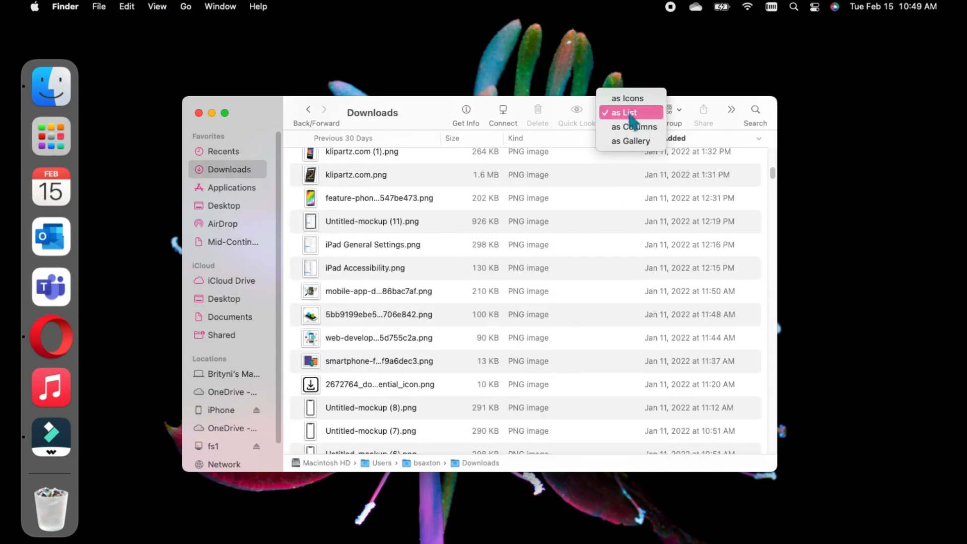
{"action": "left_click", "coordinate": [626, 98]}
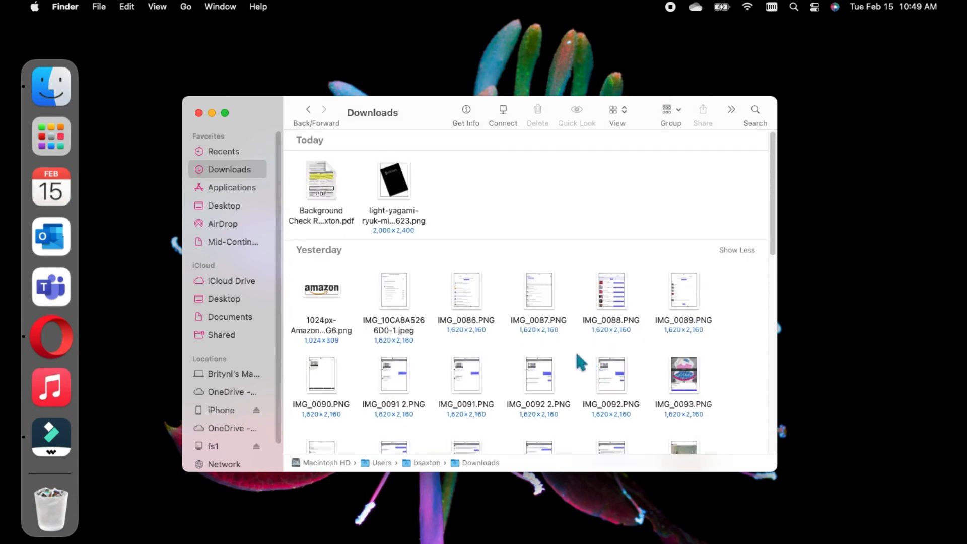
{"action": "left_click", "coordinate": [158, 6]}
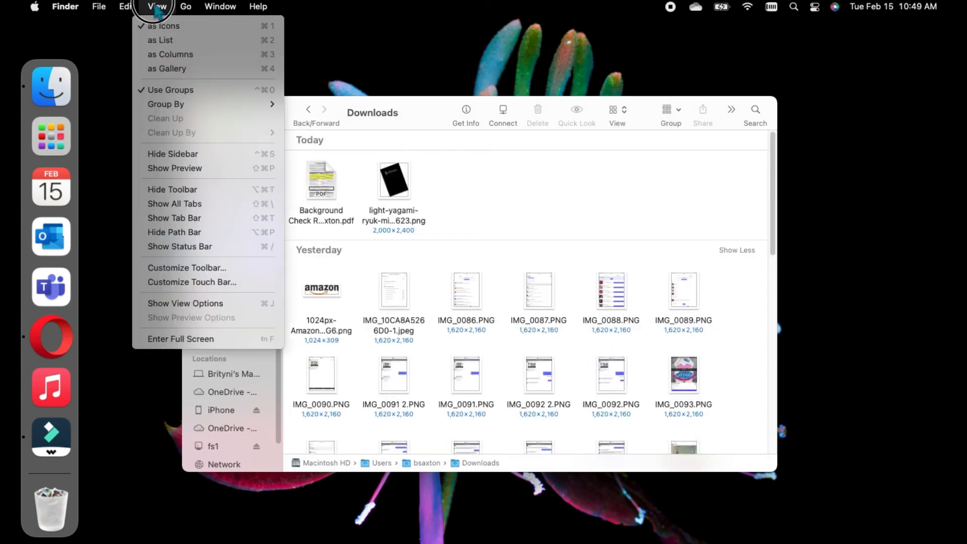
{"action": "left_click", "coordinate": [249, 307]}
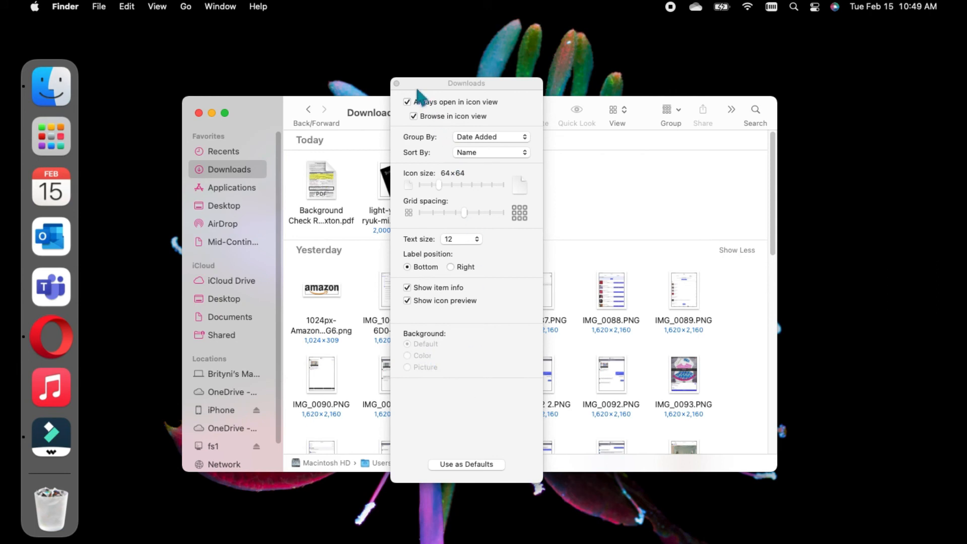
{"action": "left_click", "coordinate": [396, 84]}
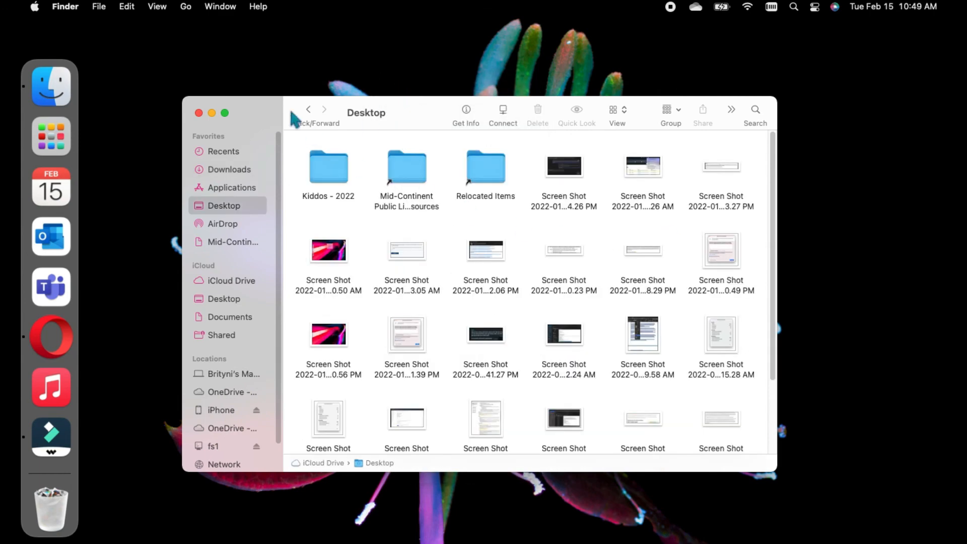
Show the Desktop folder's view options, set its background to Color and move the colour picker beside the options window.
{"action": "left_click", "coordinate": [162, 9]}
{"action": "left_click", "coordinate": [210, 302]}
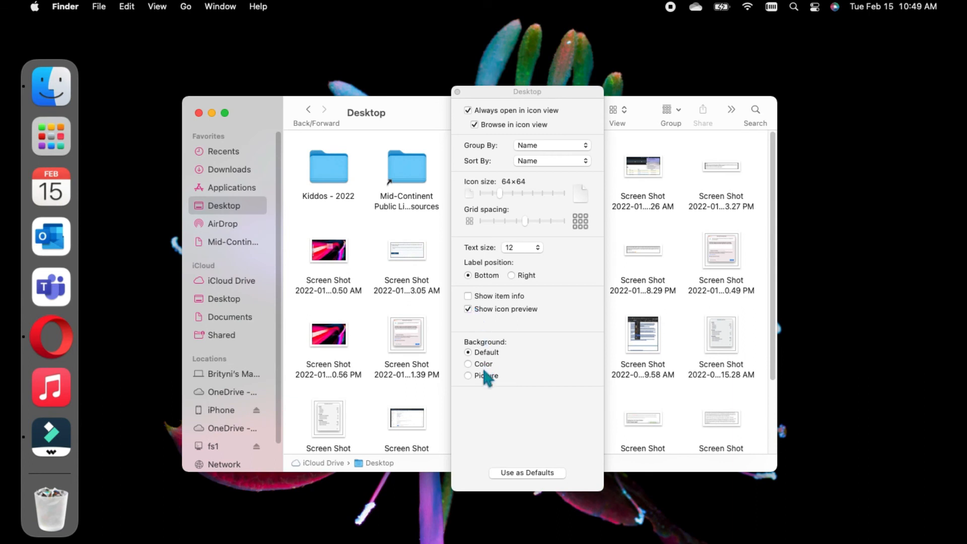
{"action": "left_click", "coordinate": [487, 365]}
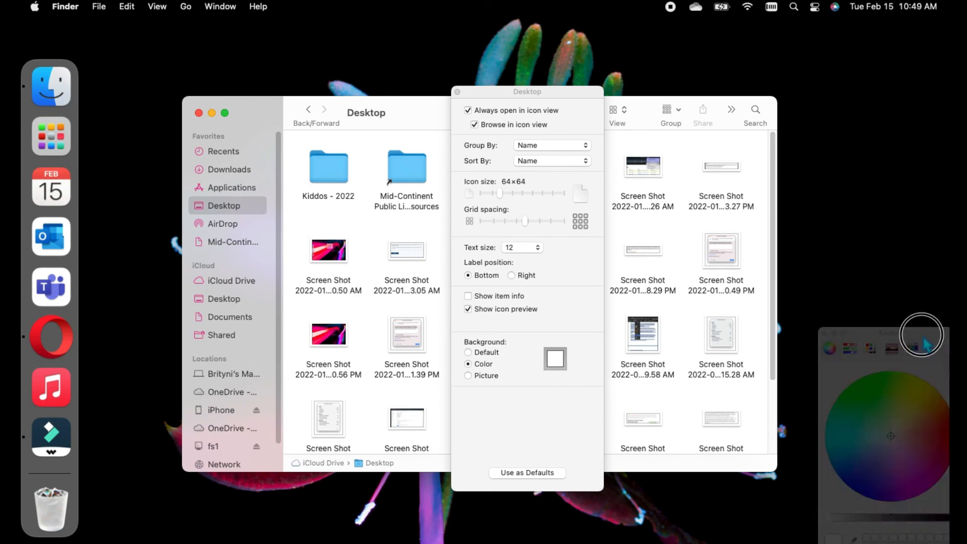
{"action": "left_click_drag", "start_coordinate": [922, 333], "coordinate": [748, 254]}
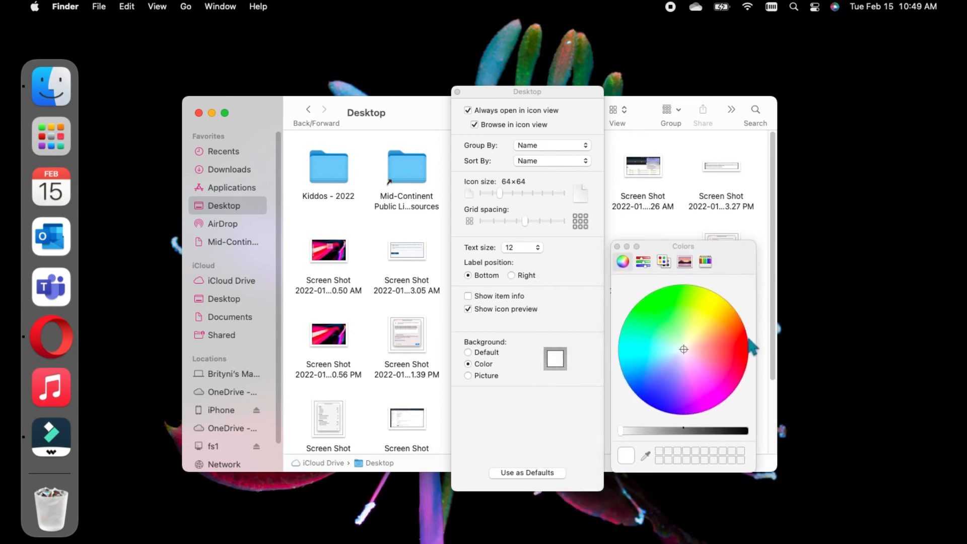
Try several background colours for the Desktop folder on the colour wheel, including red, pale yellow, turquoise and coral, and finish with bright yellow.
{"action": "left_click", "coordinate": [731, 346]}
{"action": "left_click", "coordinate": [653, 356]}
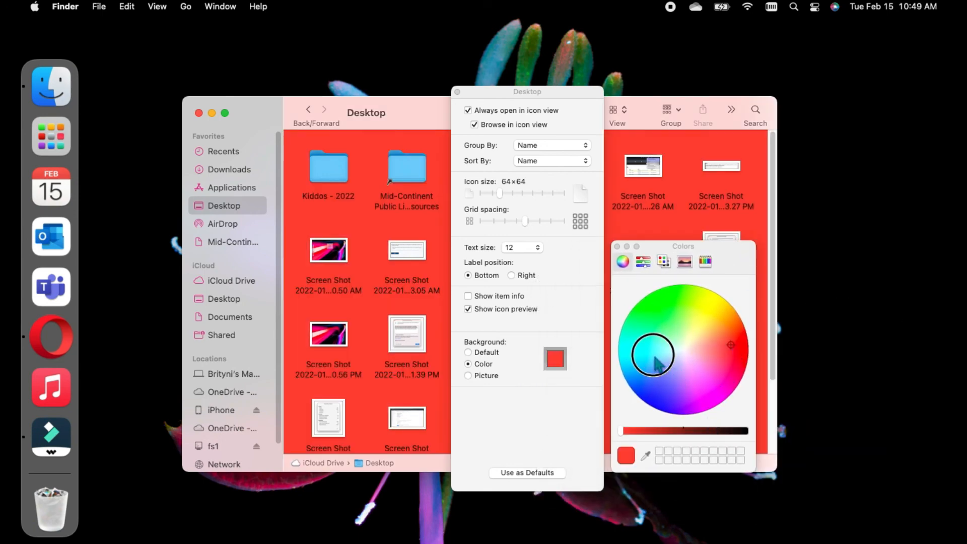
{"action": "left_click", "coordinate": [666, 385]}
{"action": "left_click", "coordinate": [696, 383]}
{"action": "left_click", "coordinate": [683, 352]}
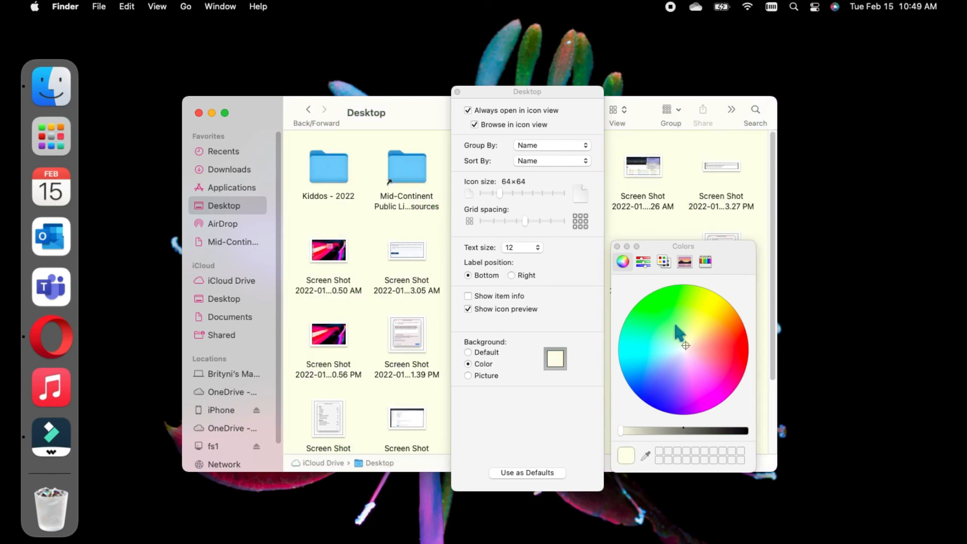
{"action": "left_click", "coordinate": [669, 312]}
{"action": "left_click", "coordinate": [718, 301]}
{"action": "left_click", "coordinate": [641, 335]}
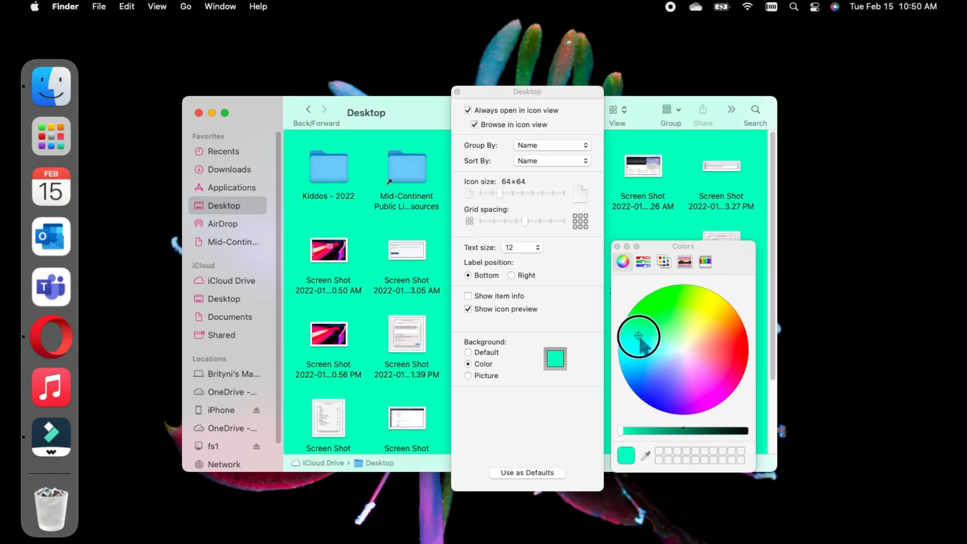
{"action": "left_click", "coordinate": [644, 390]}
{"action": "left_click", "coordinate": [715, 348]}
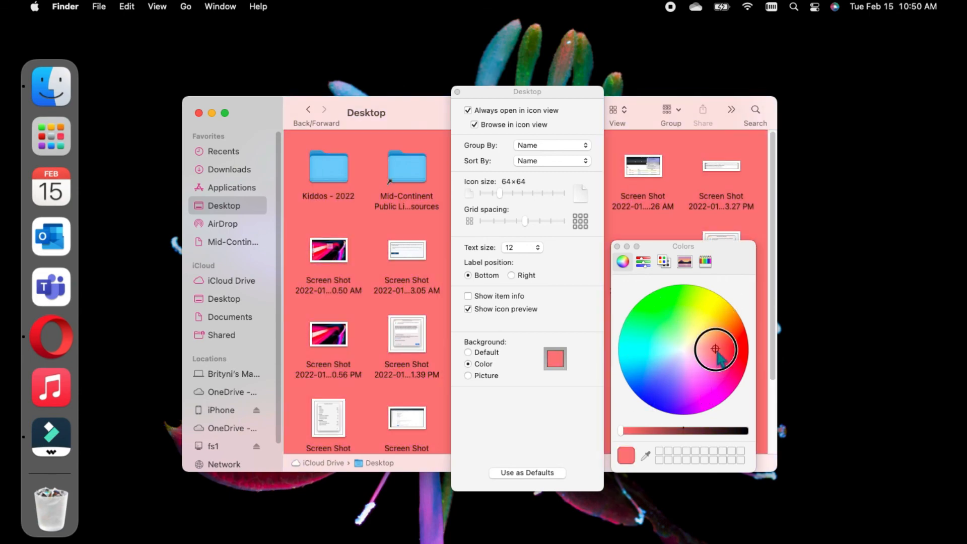
{"action": "left_click", "coordinate": [701, 320]}
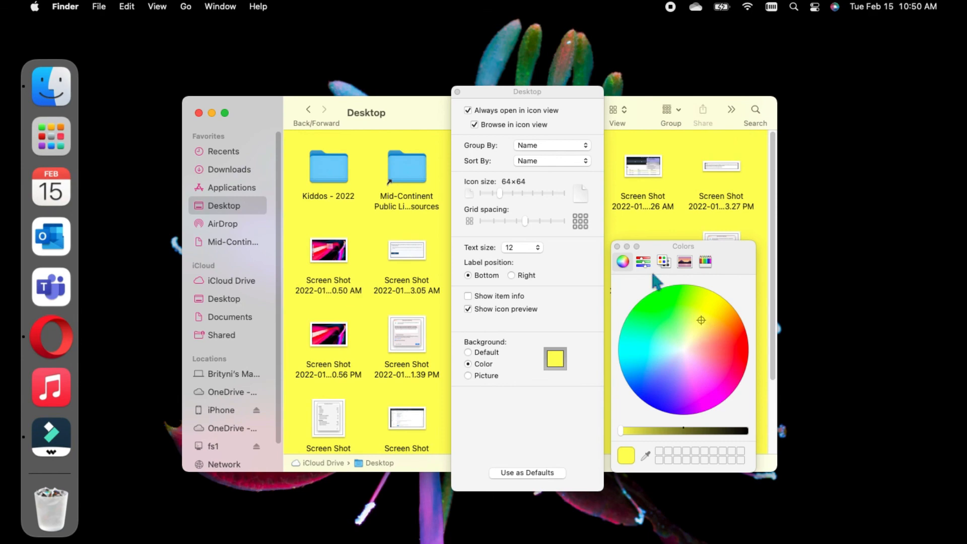
Close and reopen the background colour picker for the Desktop folder, and try green, orange and light purple backgrounds.
{"action": "left_click", "coordinate": [617, 247]}
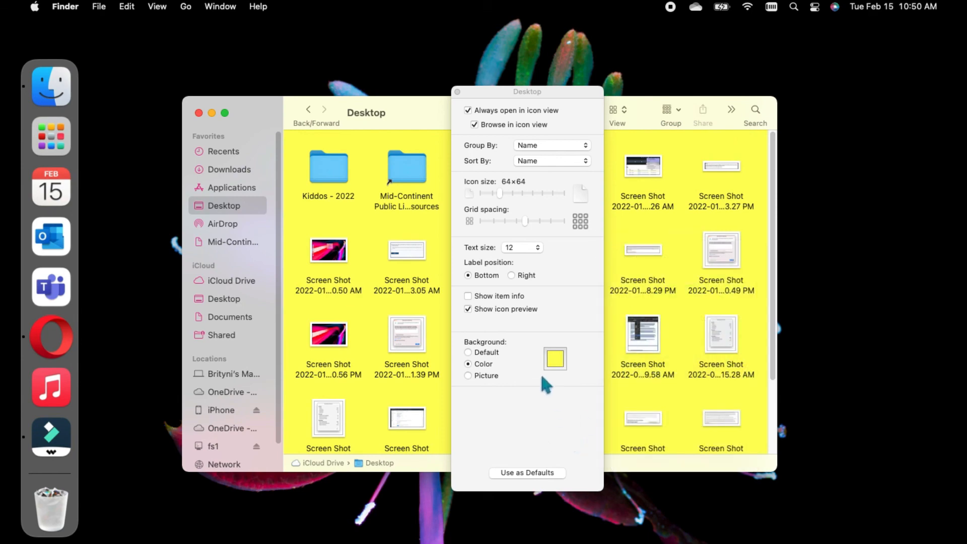
{"action": "left_click", "coordinate": [555, 364]}
{"action": "left_click", "coordinate": [637, 326]}
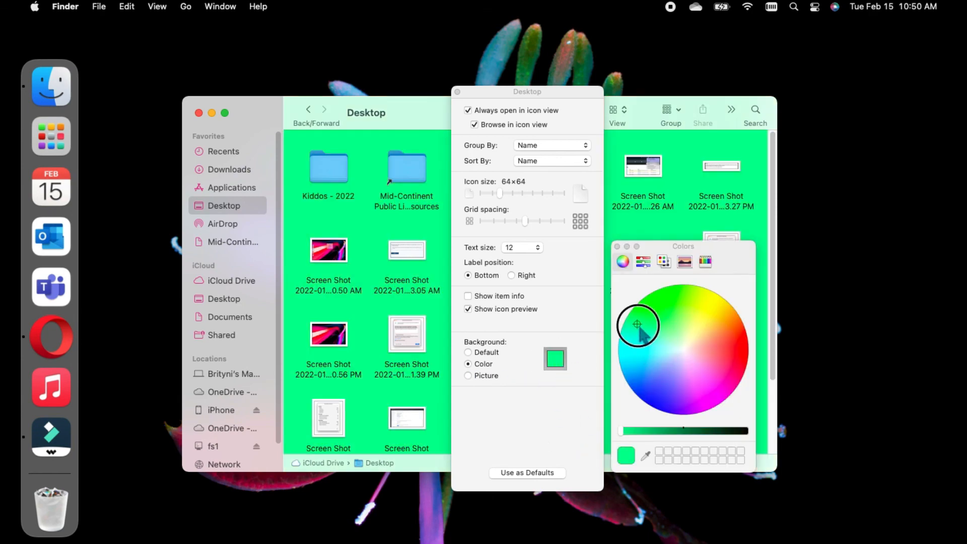
{"action": "left_click", "coordinate": [631, 318]}
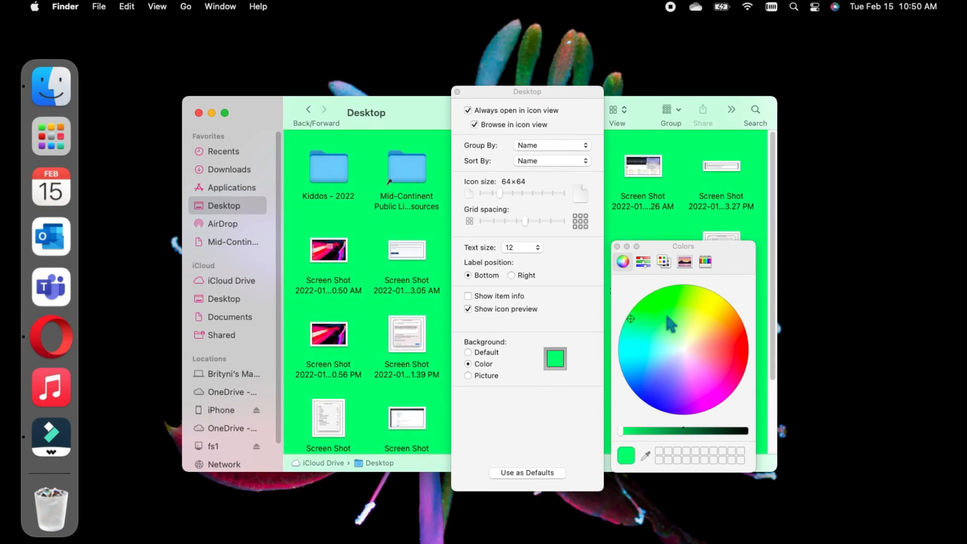
{"action": "left_click", "coordinate": [734, 314]}
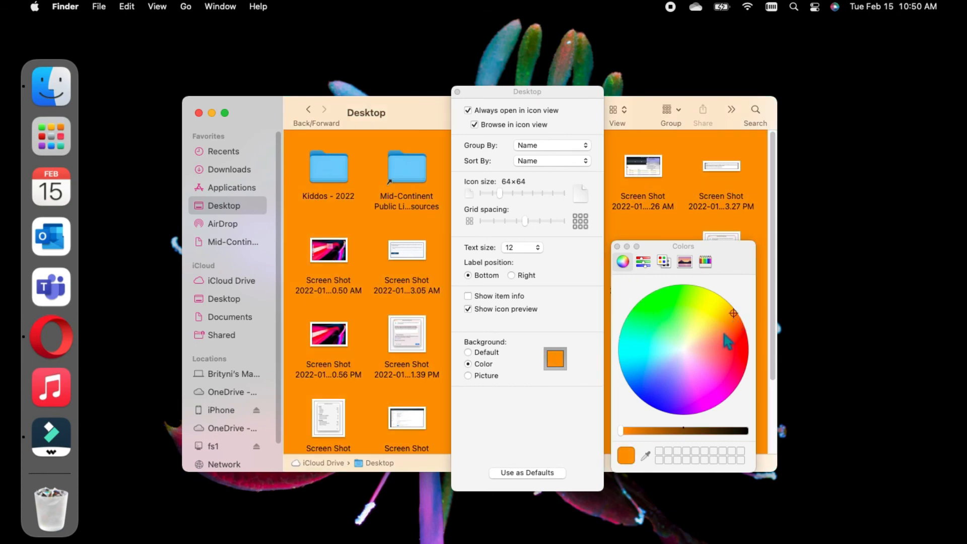
{"action": "left_click", "coordinate": [719, 332]}
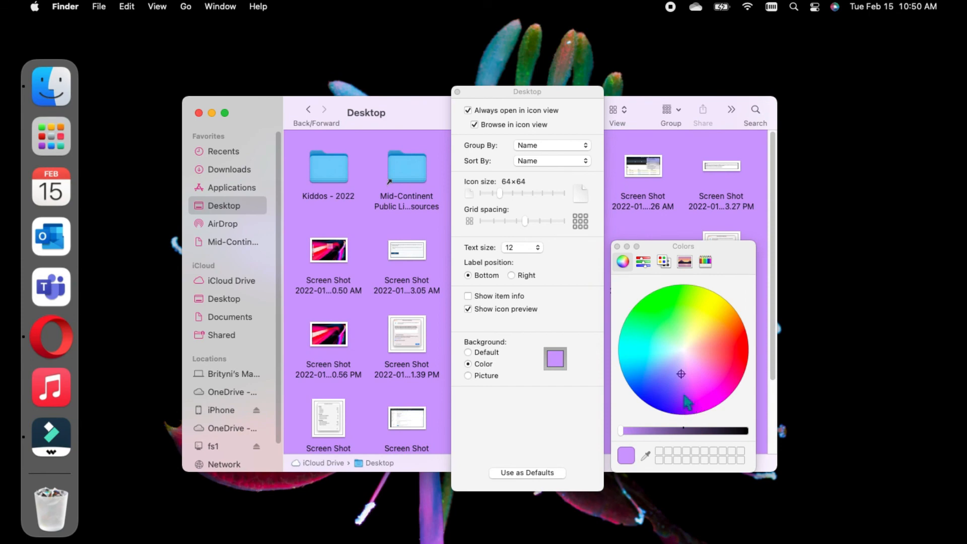
Switch the Desktop folder's background to Picture and choose hello Red.heic from the Desktop Pictures folder.
{"action": "left_click", "coordinate": [485, 375]}
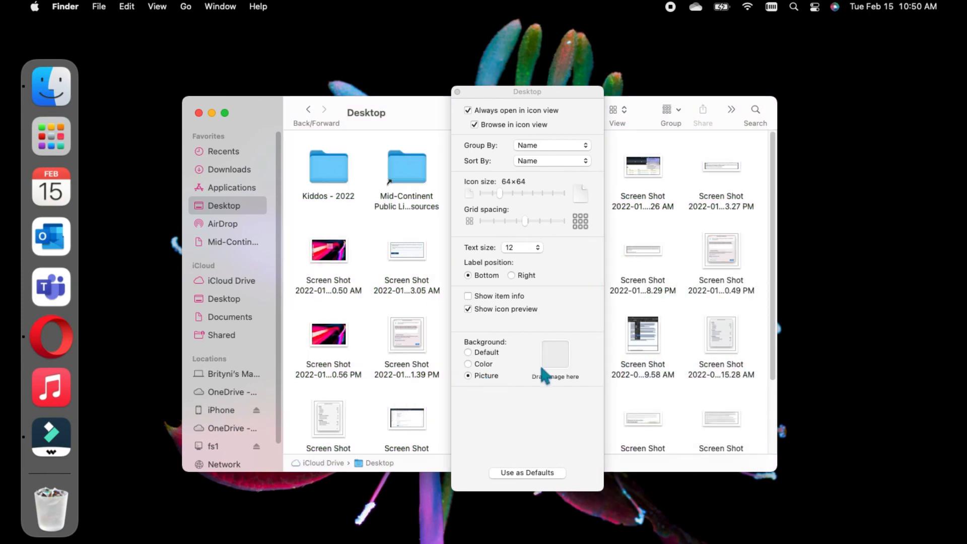
{"action": "left_click", "coordinate": [556, 355]}
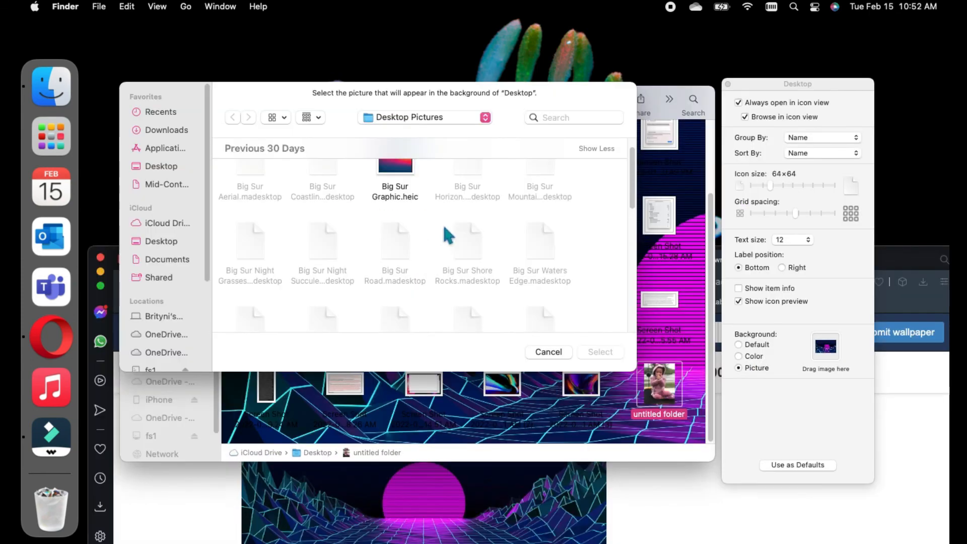
{"action": "scroll", "coordinate": [445, 223], "scroll_direction": "down", "scroll_amount": 5}
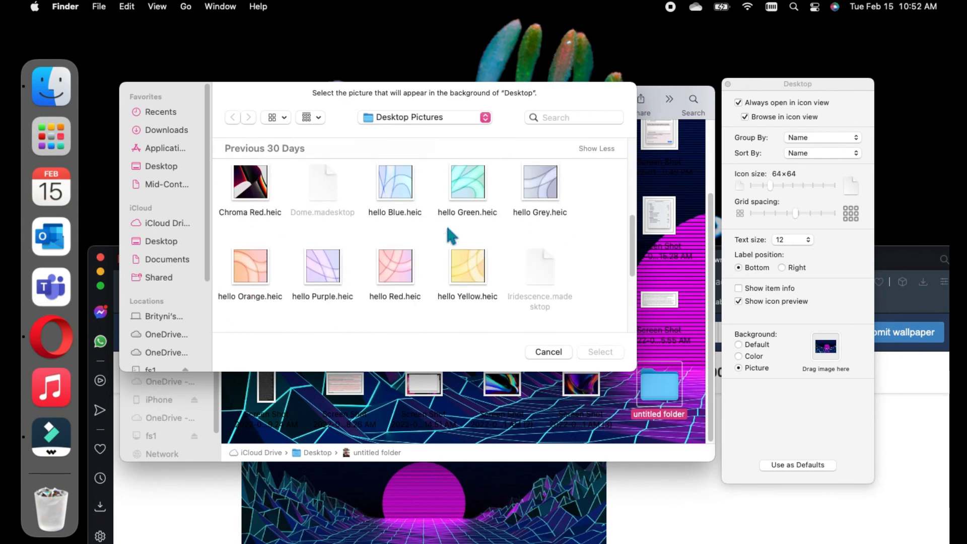
{"action": "left_click", "coordinate": [404, 222]}
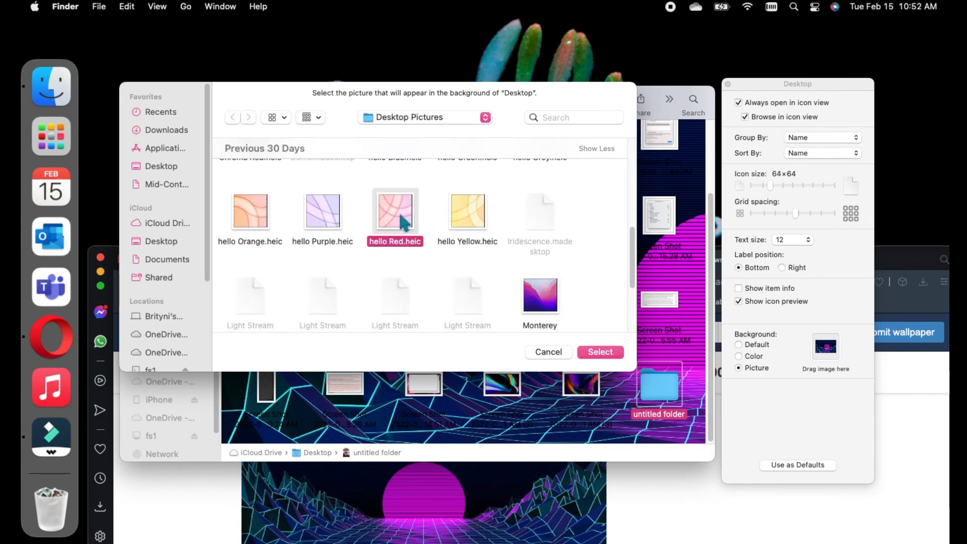
{"action": "left_click", "coordinate": [600, 353]}
Look through the Desktop folder on its picture background, expand its Finder window to full screen and close the view options.
{"action": "scroll", "coordinate": [588, 357], "scroll_direction": "up", "scroll_amount": 5}
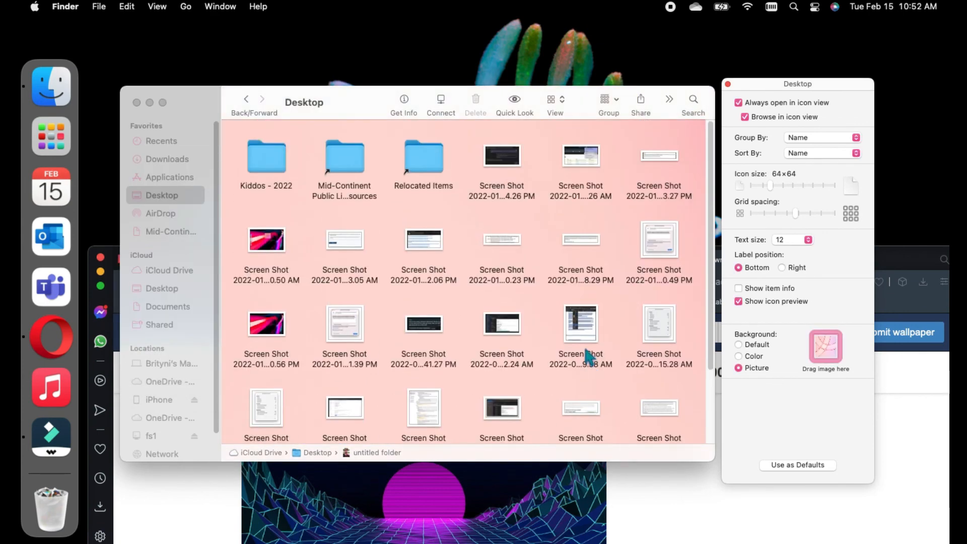
{"action": "scroll", "coordinate": [587, 354], "scroll_direction": "down", "scroll_amount": 4}
{"action": "scroll", "coordinate": [587, 355], "scroll_direction": "down", "scroll_amount": 2}
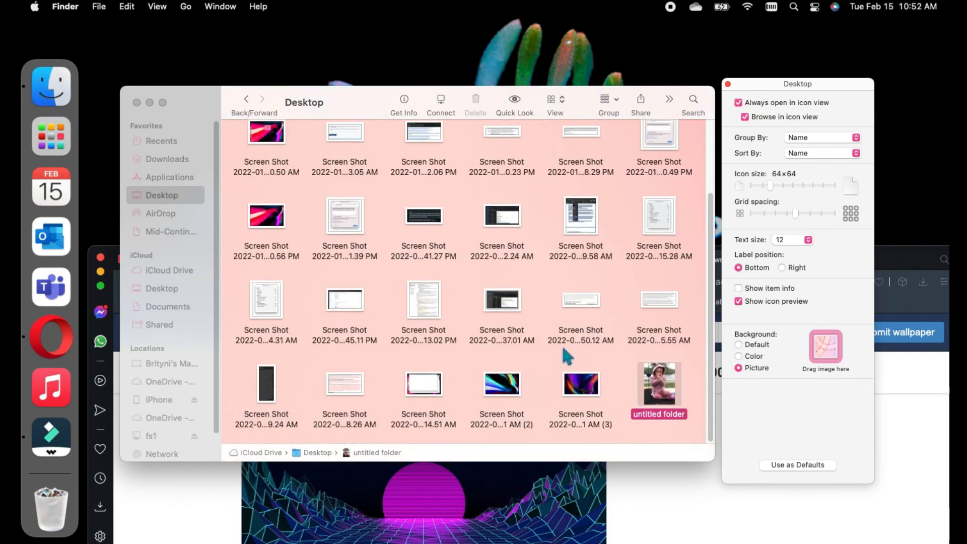
{"action": "left_click", "coordinate": [162, 103]}
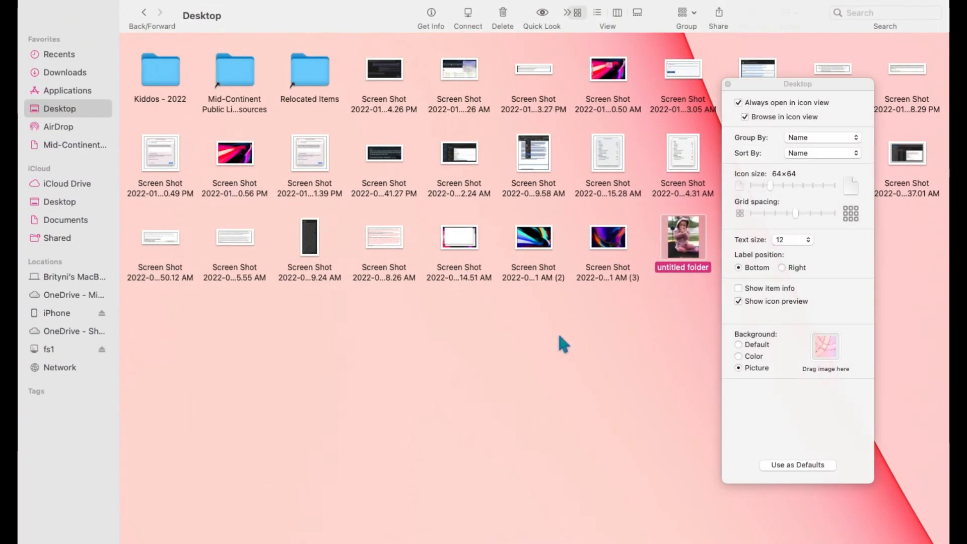
{"action": "left_click", "coordinate": [728, 83]}
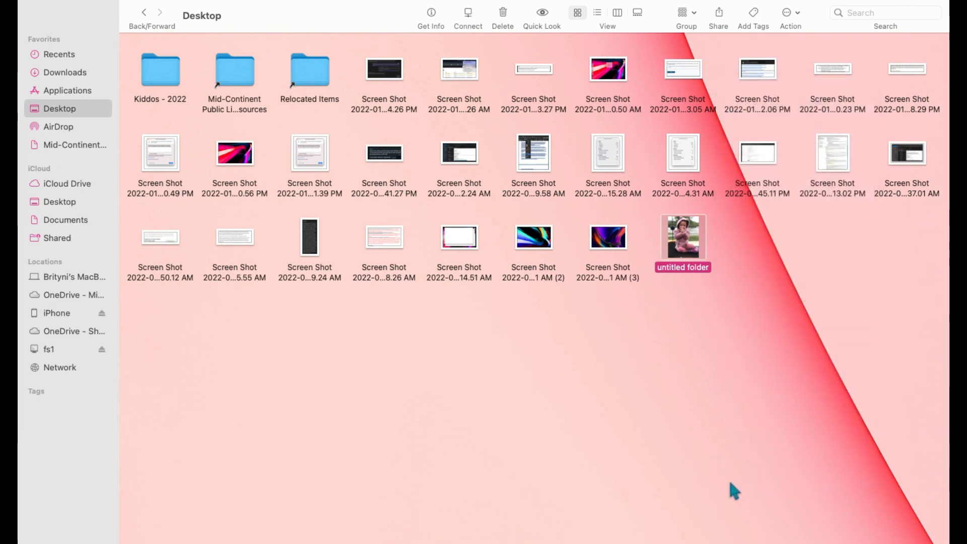